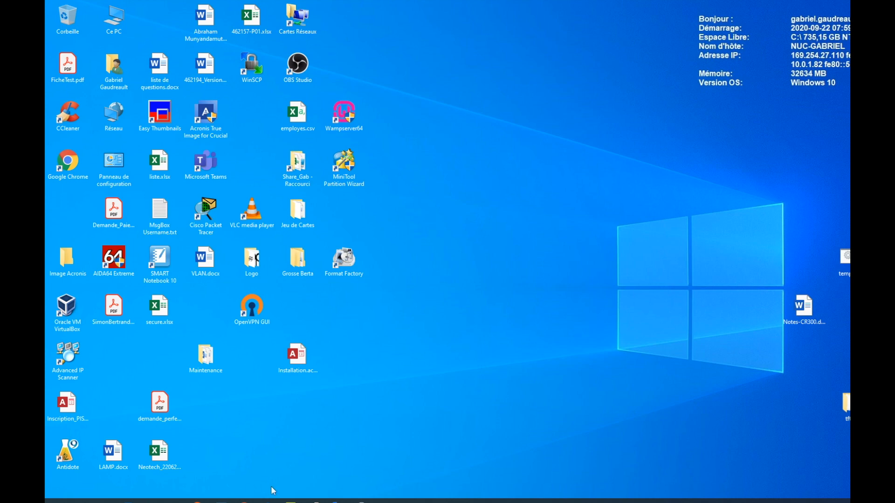
# Step: Open the Oracle VM VirtualBox manager, dismiss the new-version notice and reposition the manager window on the desktop
pyautogui.doubleClick(80, 319)
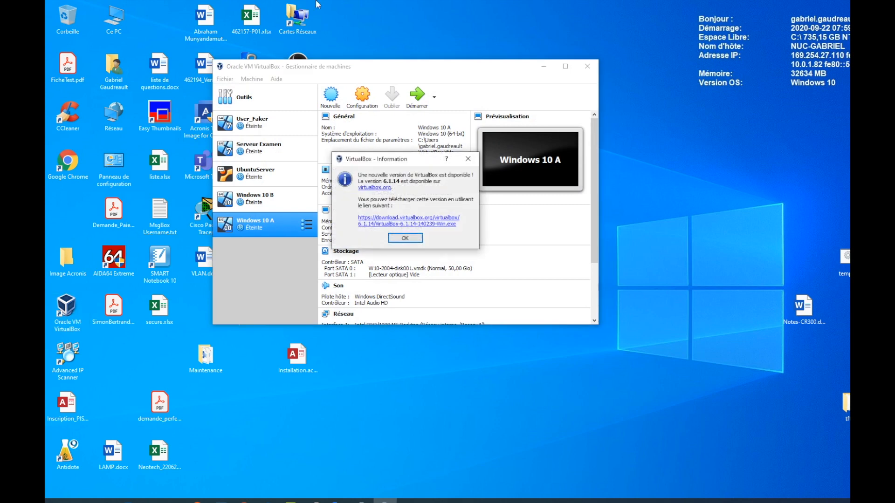
pyautogui.click(405, 238)
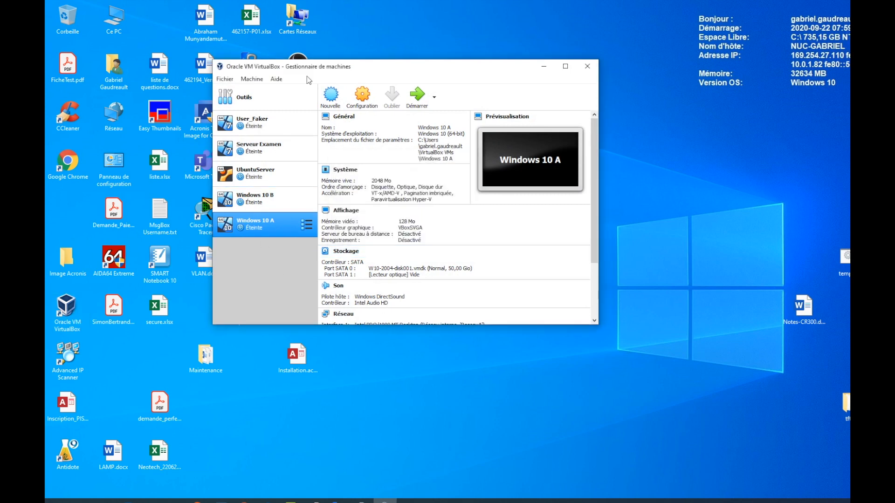
pyautogui.moveTo(355, 71); pyautogui.dragTo(431, 93)
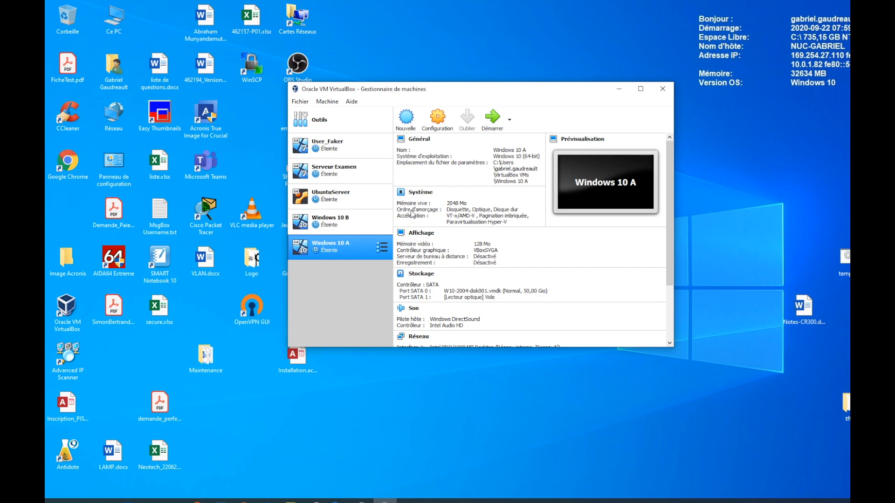
pyautogui.click(328, 221)
pyautogui.click(330, 246)
pyautogui.click(328, 224)
pyautogui.click(342, 256)
pyautogui.click(351, 222)
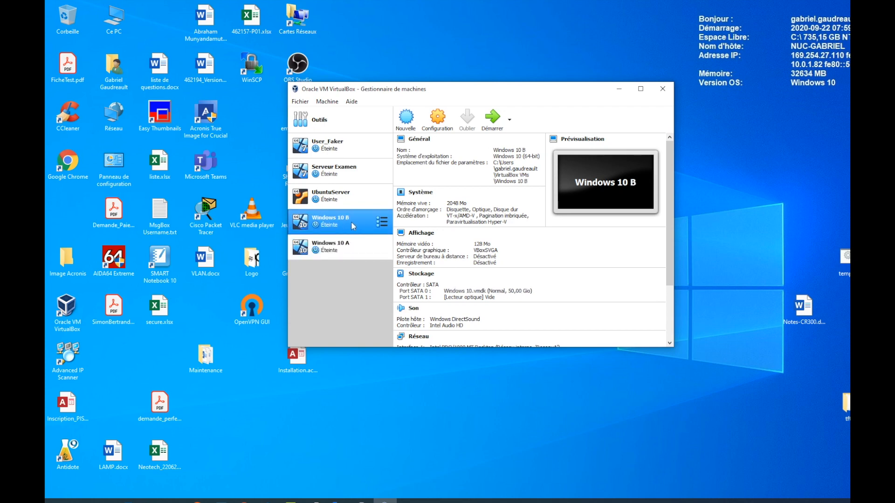
# Step: Open the network settings of the Windows 10 A machine and choose "Réseau interne" as the access mode for Interface 1
pyautogui.click(355, 256)
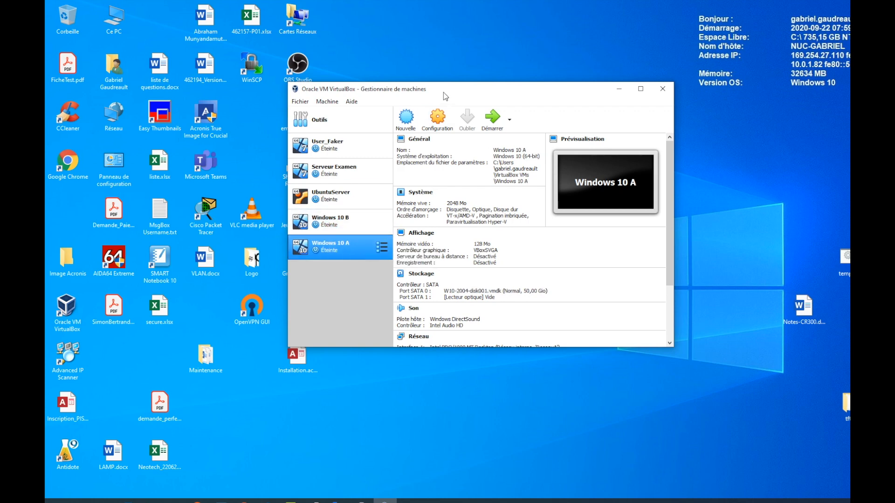
pyautogui.click(437, 125)
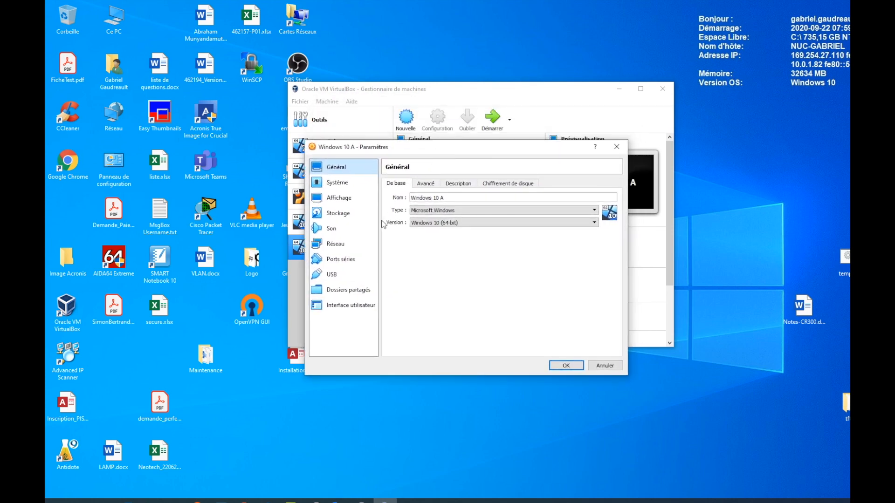
pyautogui.click(335, 246)
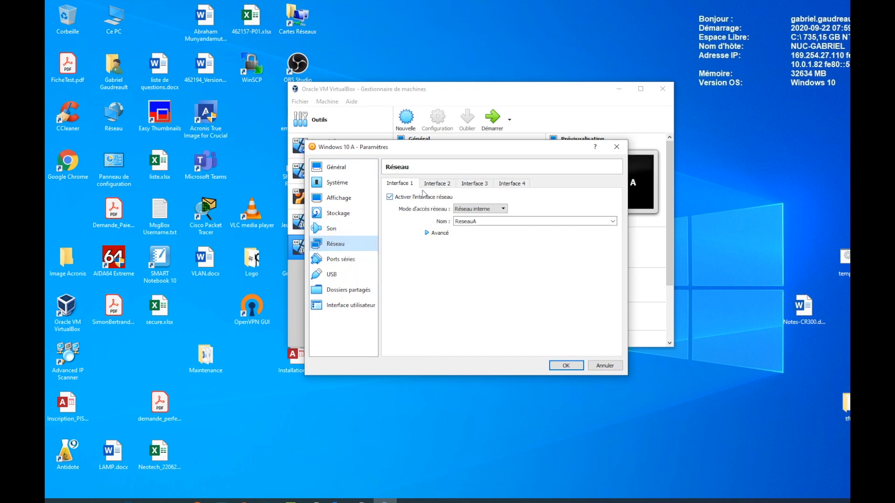
pyautogui.click(473, 210)
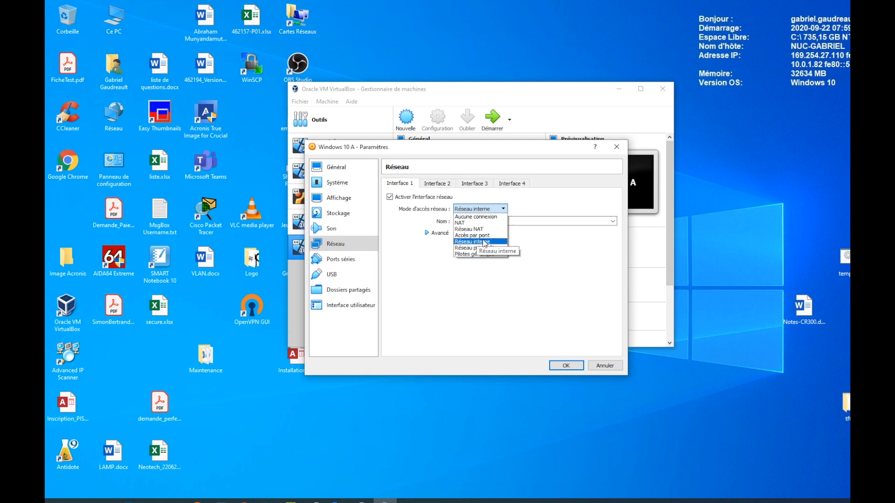
pyautogui.click(485, 241)
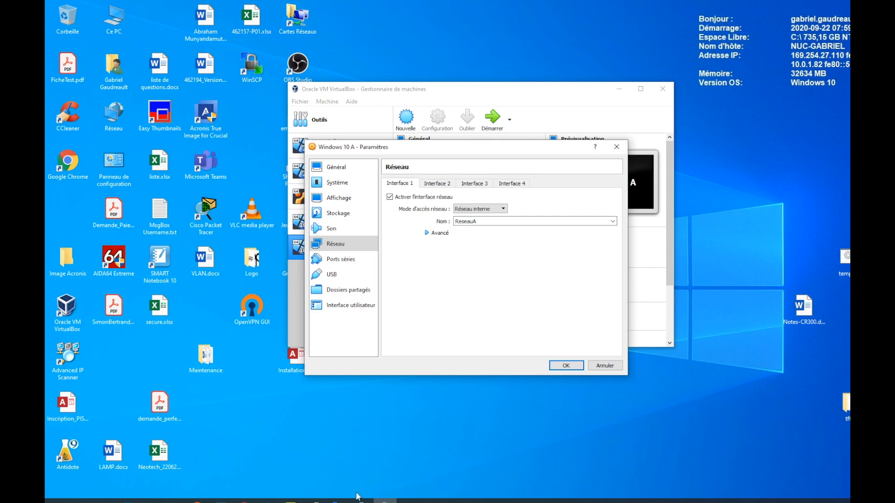
pyautogui.click(244, 501)
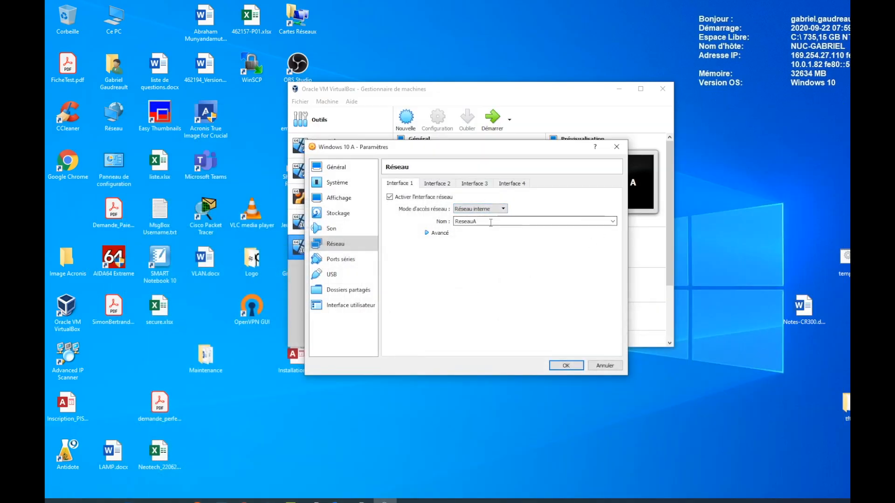
# Step: Name Windows 10 A's internal network ReseauVirtuel and save the machine's settings
pyautogui.click(613, 221)
pyautogui.click(489, 229)
pyautogui.press('BackSpace')
pyautogui.write('R')
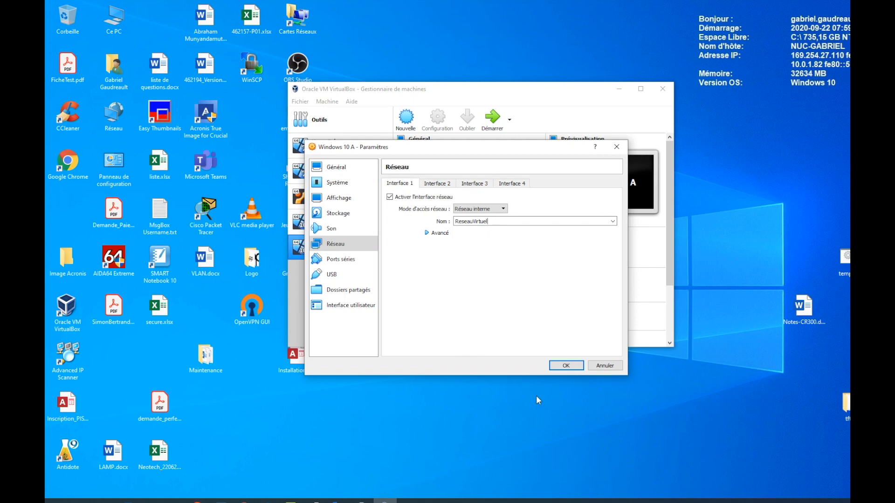
pyautogui.click(563, 367)
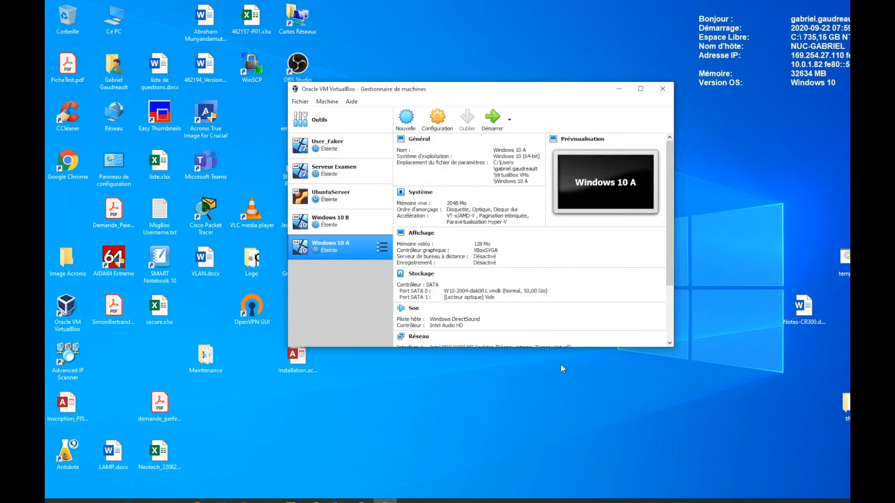
# Step: Assign Interface 1 of the Windows 10 B machine to the ReseauVirtuel internal network and save its settings
pyautogui.click(349, 219)
pyautogui.click(443, 115)
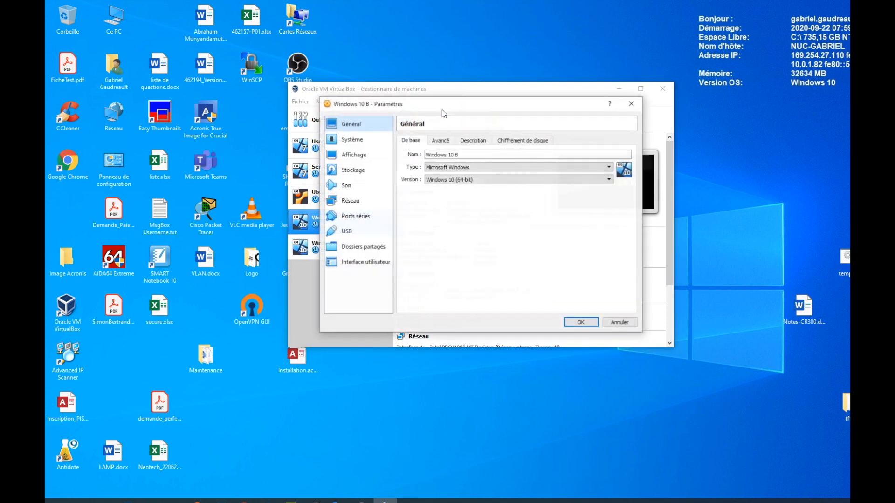
pyautogui.click(350, 201)
pyautogui.click(504, 178)
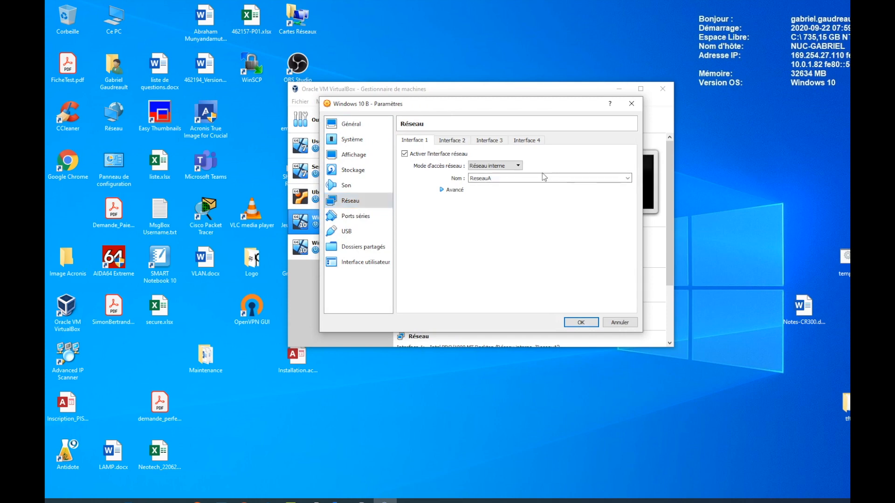
pyautogui.click(627, 178)
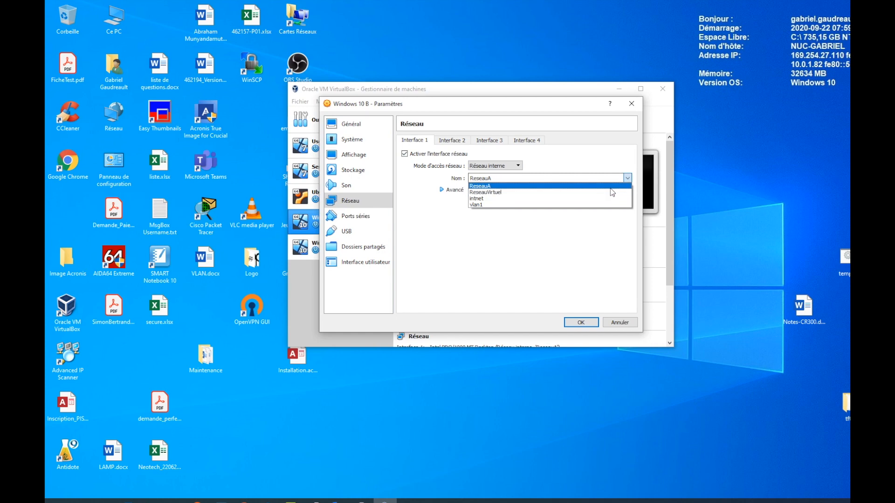
pyautogui.click(612, 193)
pyautogui.click(579, 323)
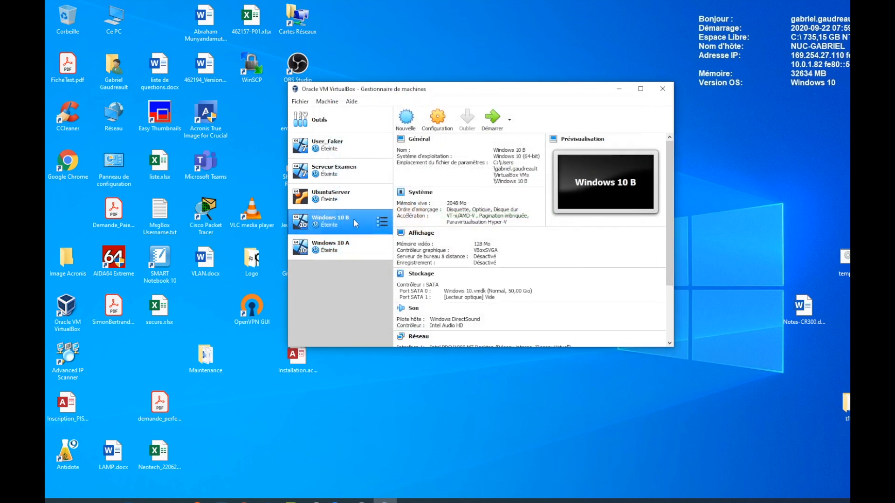
# Step: Start the Windows 10 A virtual machine and dismiss the keyboard-capture and mouse-integration messages
pyautogui.click(334, 245)
pyautogui.click(492, 118)
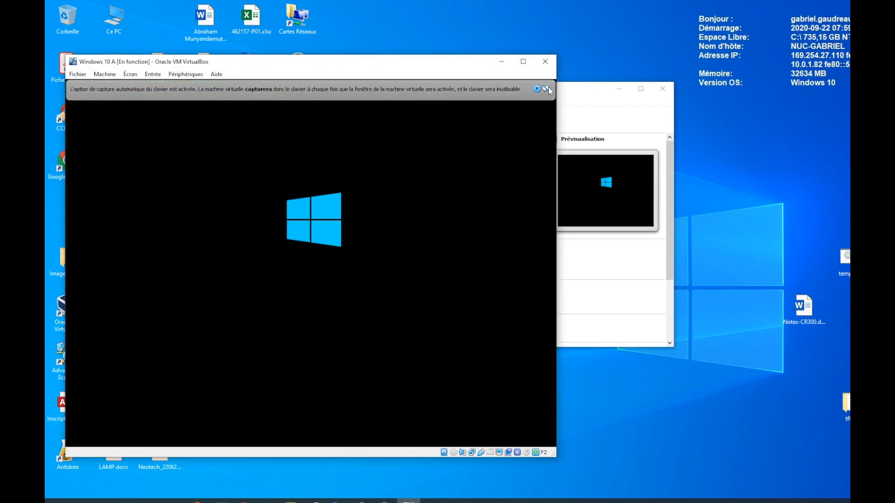
pyautogui.click(537, 89)
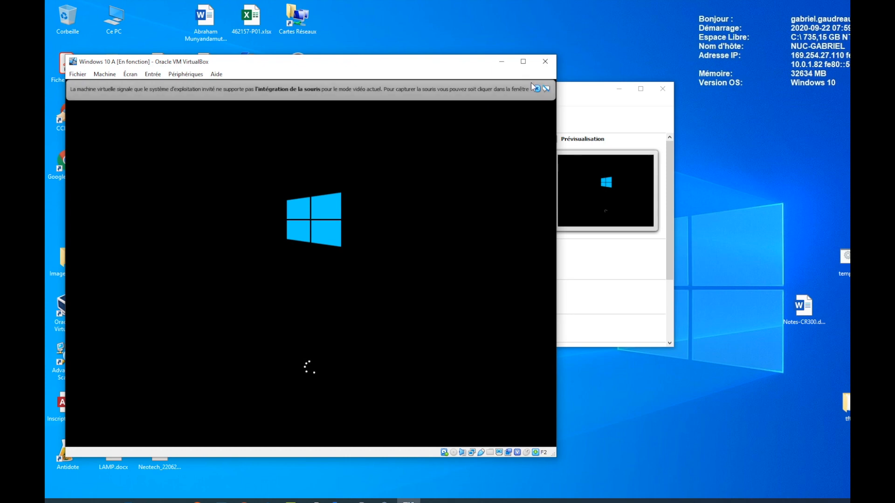
pyautogui.click(538, 89)
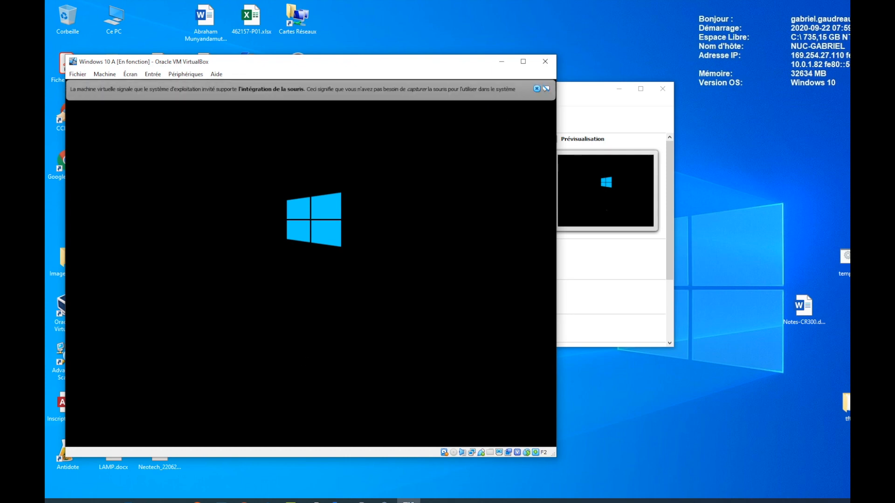
pyautogui.click(537, 89)
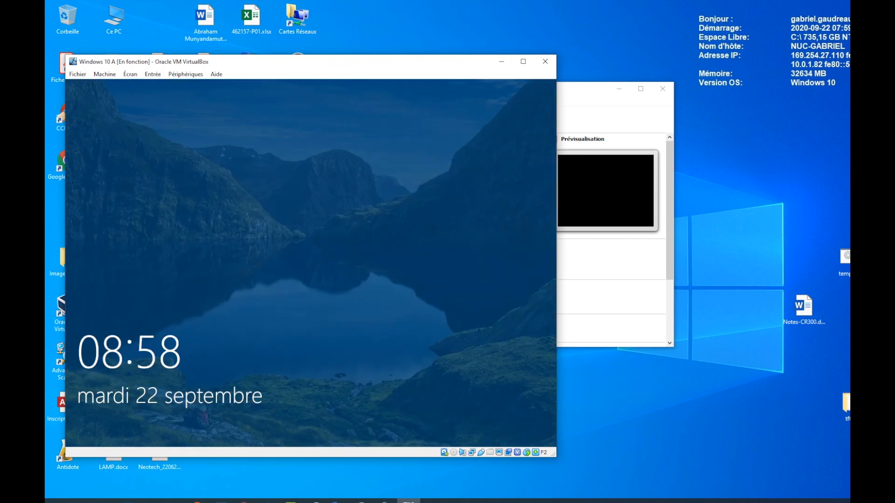
# Step: Sign in to the Usager account on the Windows 10 A machine with the account password
pyautogui.press('space')
pyautogui.write('••••')
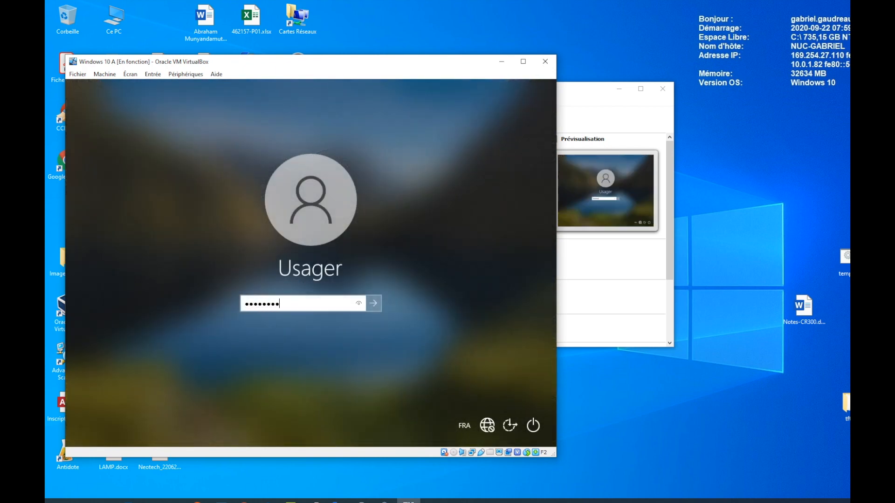
pyautogui.write('•••••')
pyautogui.press('Return')
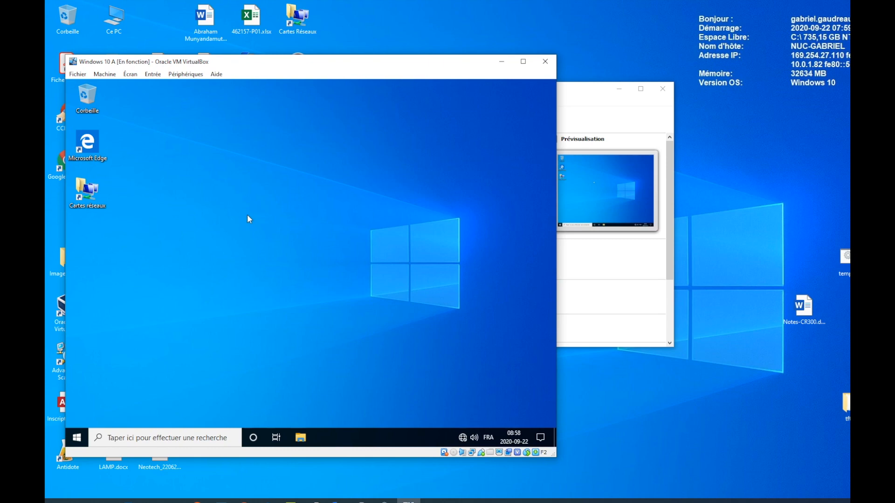
# Step: Display the guest's network adapters through the Control Panel's "Centre Réseau et partage"
pyautogui.doubleClick(90, 197)
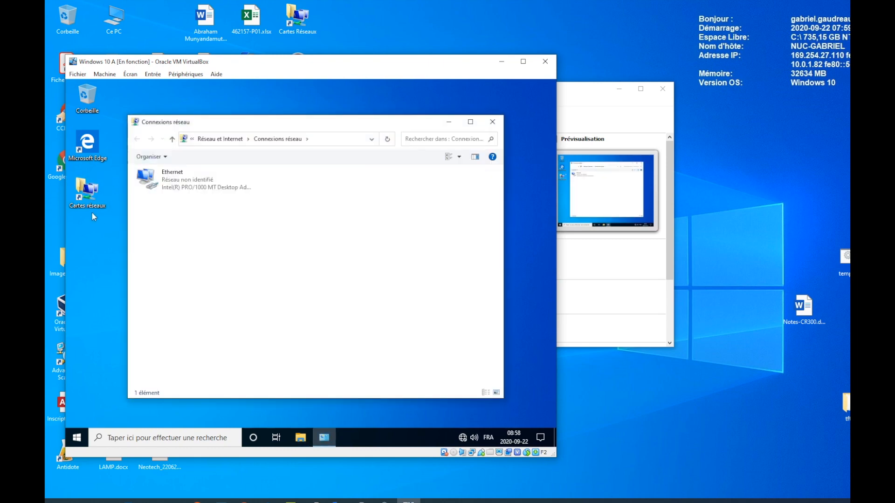
pyautogui.click(492, 122)
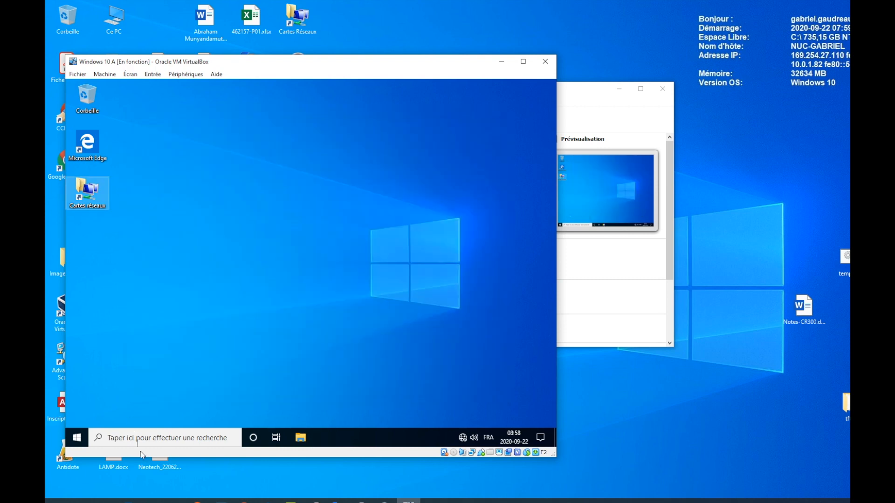
pyautogui.click(140, 439)
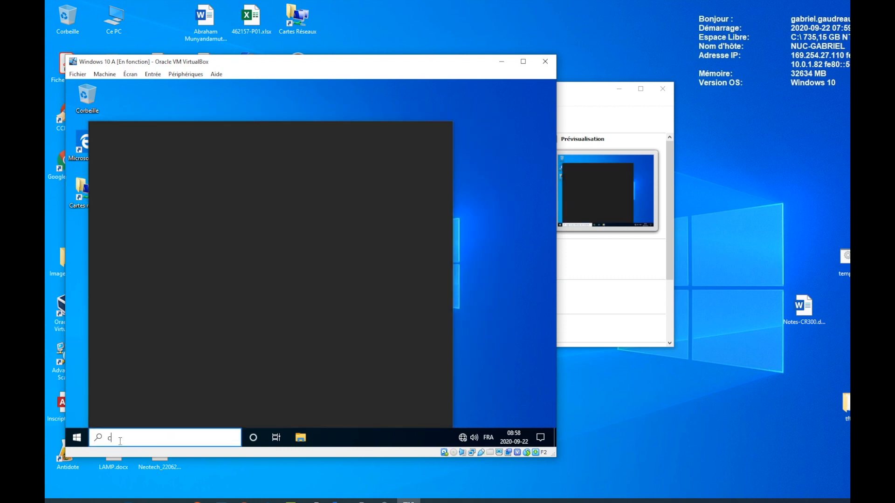
pyautogui.write('control panel')
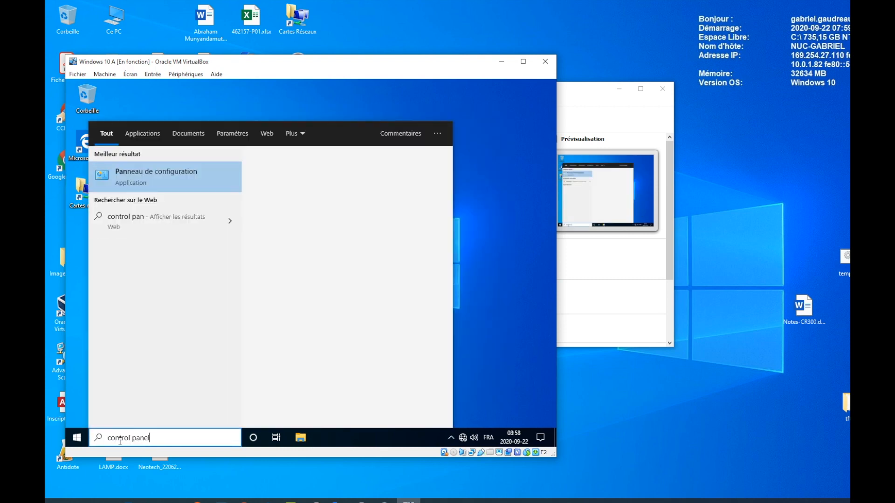
pyautogui.press('Return')
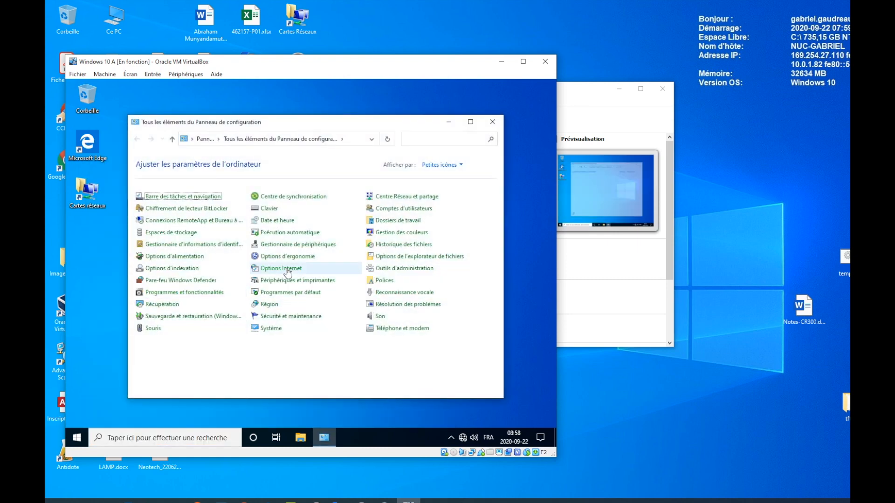
pyautogui.click(400, 198)
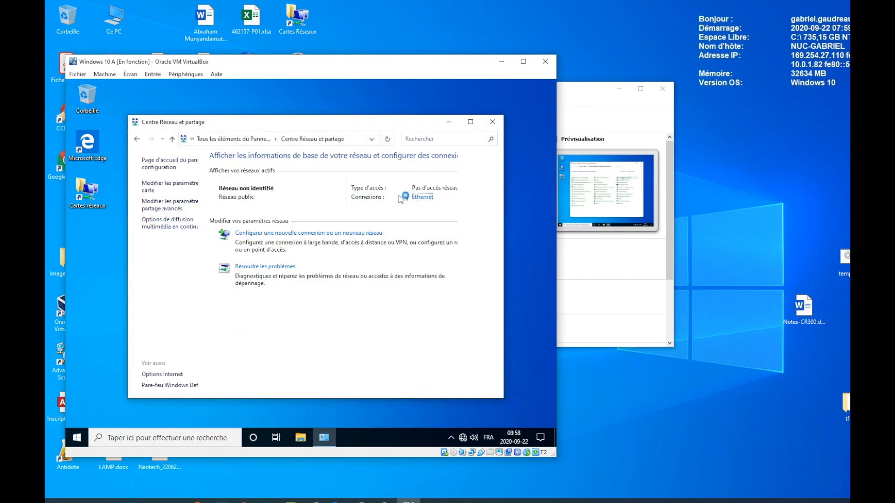
pyautogui.click(172, 188)
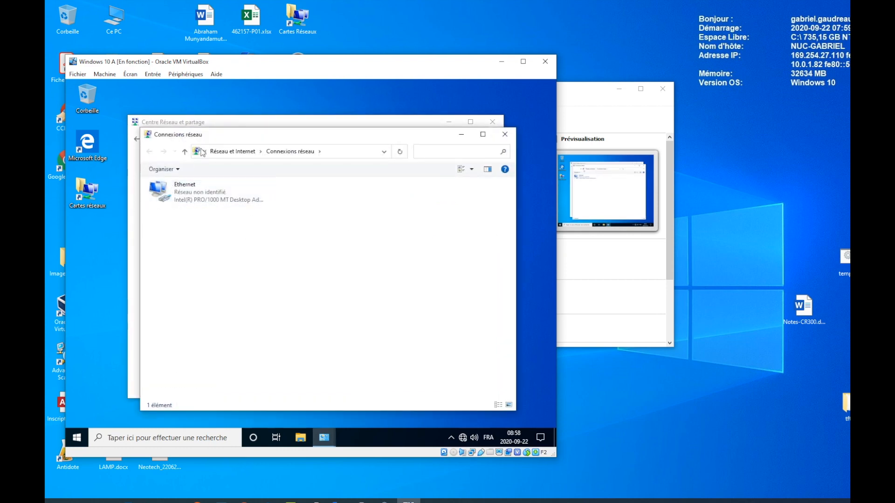
# Step: Set the Ethernet adapter's IPv4 (TCP/IPv4) properties to obtain both the IP address and the DNS server addresses automatically
pyautogui.moveTo(198, 151); pyautogui.dragTo(103, 281)
pyautogui.rightClick(191, 198)
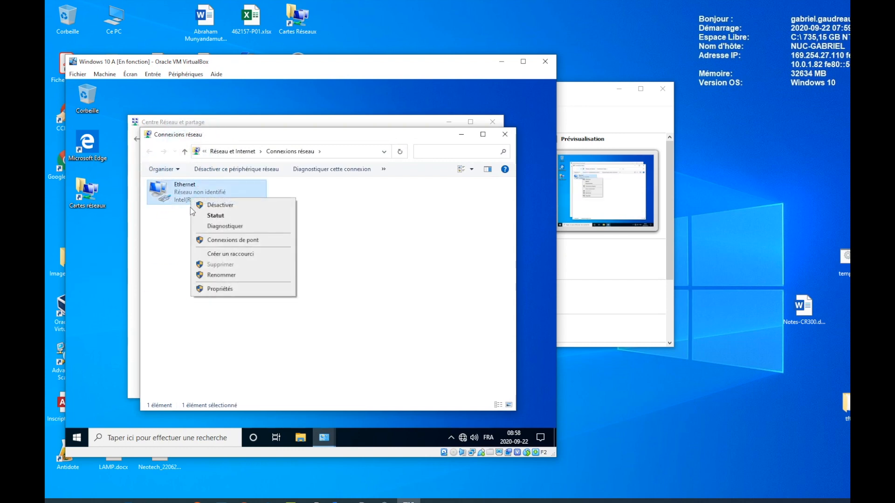
pyautogui.click(243, 285)
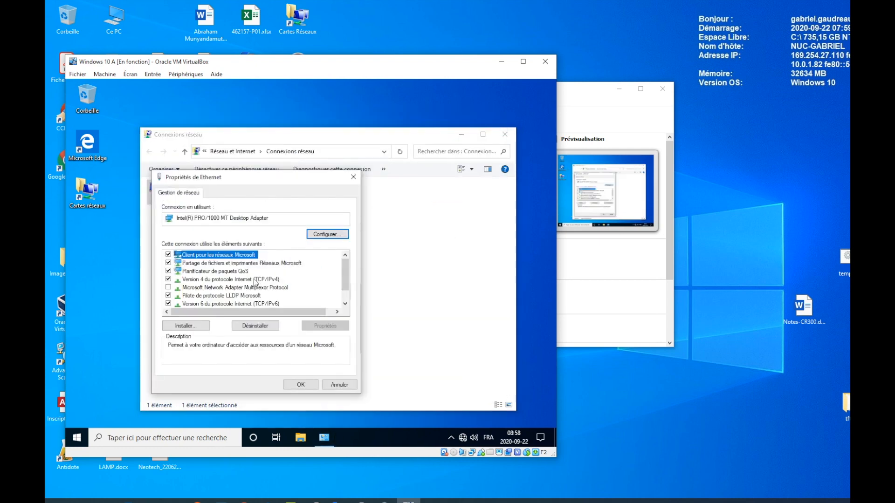
pyautogui.click(242, 279)
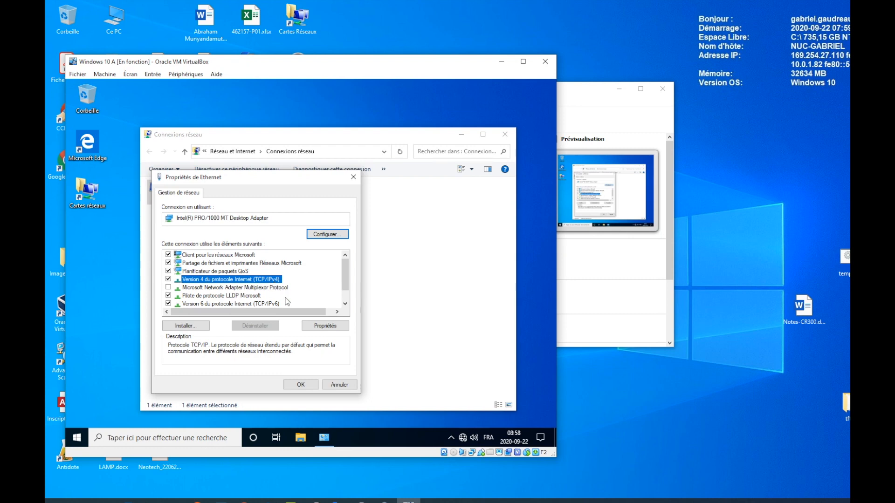
pyautogui.click(316, 327)
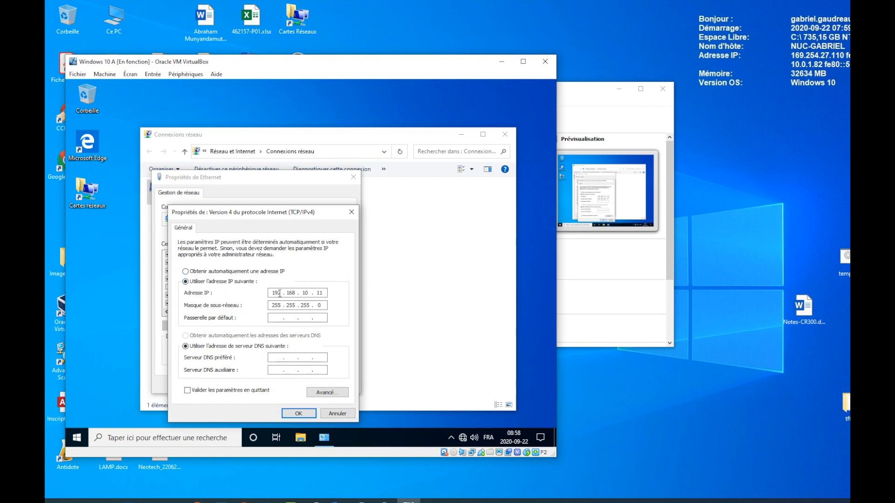
pyautogui.click(205, 273)
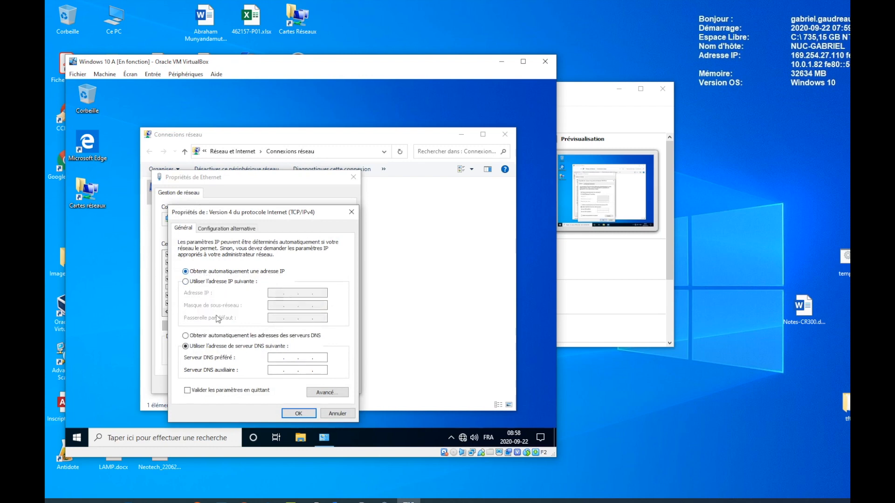
pyautogui.click(205, 336)
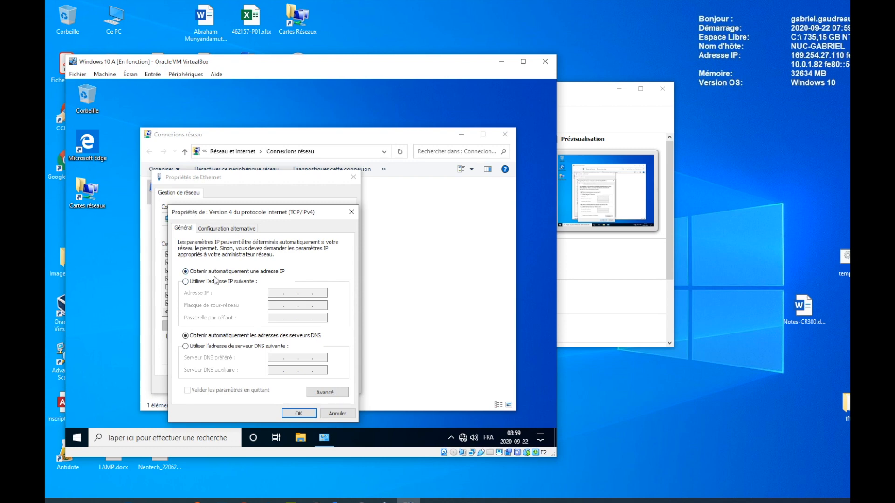
# Step: Assign Windows 10 A's Ethernet adapter the static IPv4 address 192.168.10.11 with mask 255.255.255.0, and close the network windows
pyautogui.click(216, 282)
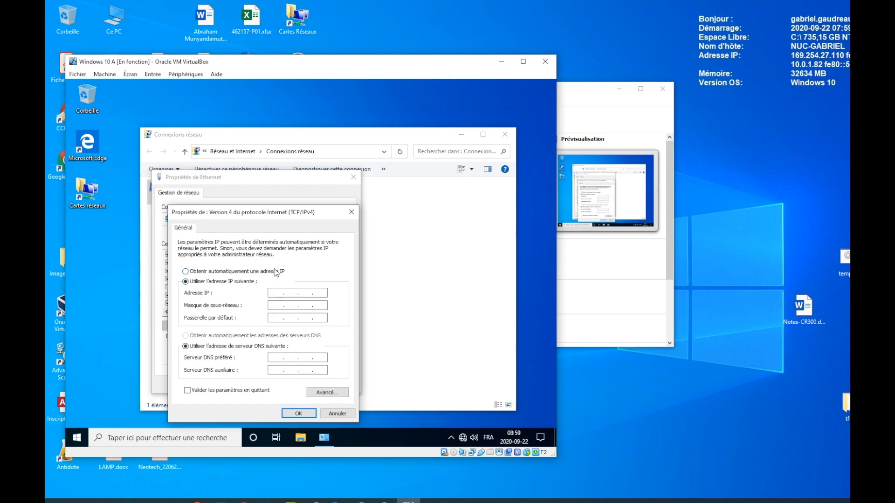
pyautogui.click(276, 292)
pyautogui.write('192 . 168 . 10 . 11')
pyautogui.press('Tab')
pyautogui.press('Right')
pyautogui.press('Right')
pyautogui.press('Right')
pyautogui.press('Right')
pyautogui.press('Right')
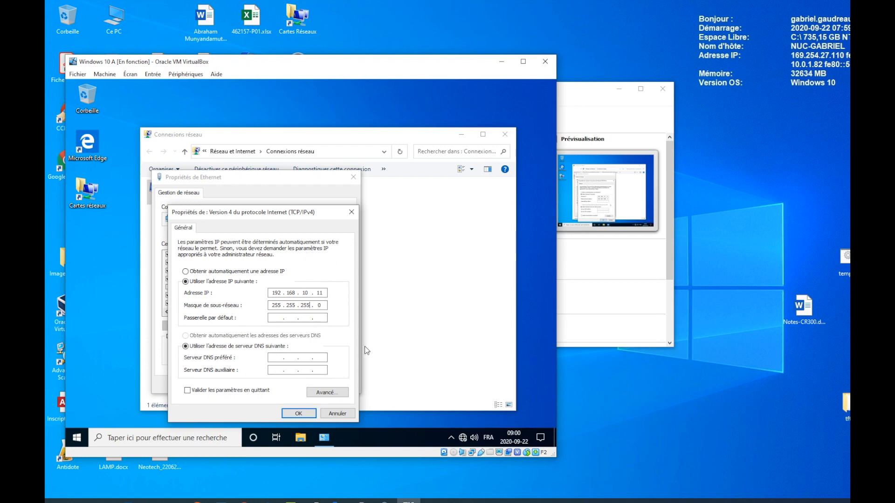
pyautogui.doubleClick(275, 293)
pyautogui.click(296, 414)
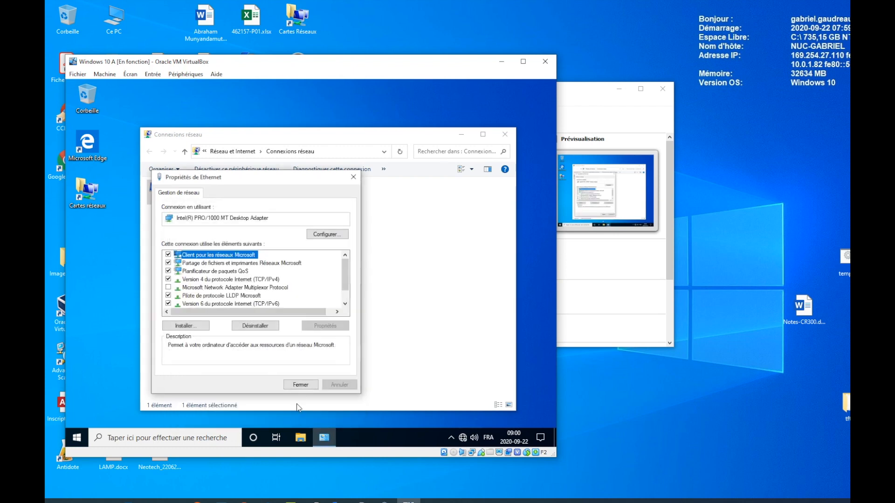
pyautogui.click(300, 385)
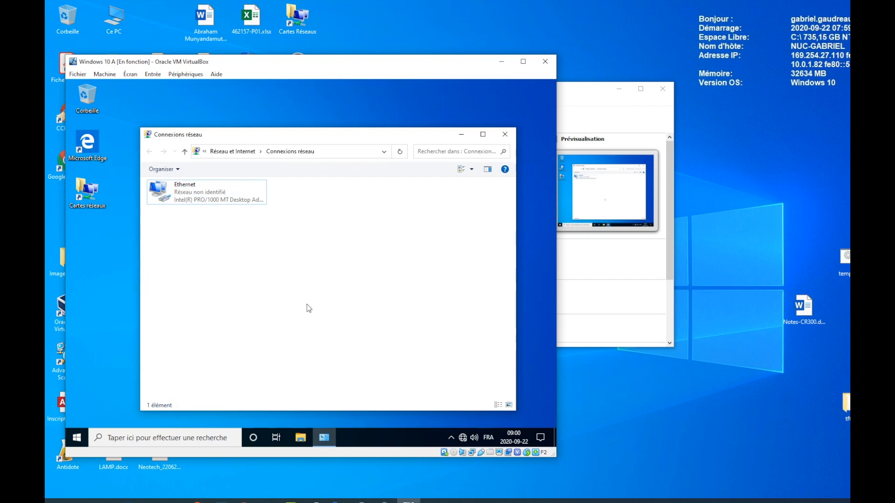
pyautogui.click(505, 135)
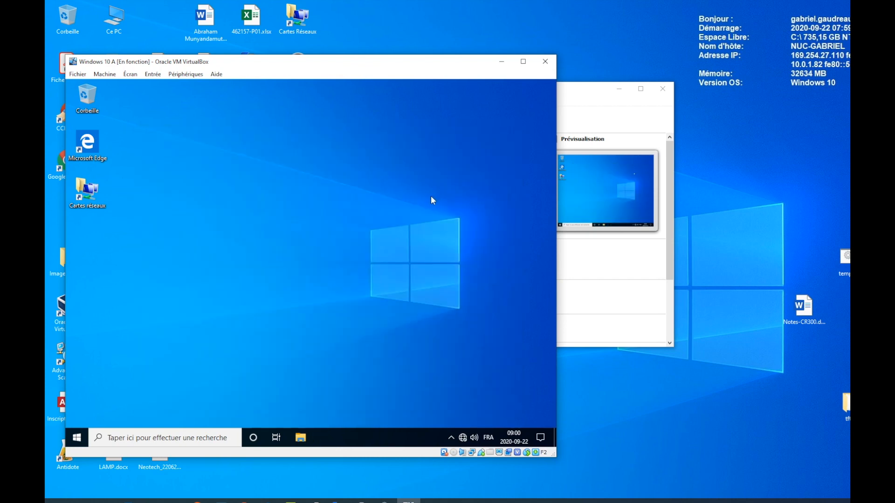
# Step: Open the Windows Defender firewall control panel on Windows 10 A by running firewall.cpl
pyautogui.click(147, 434)
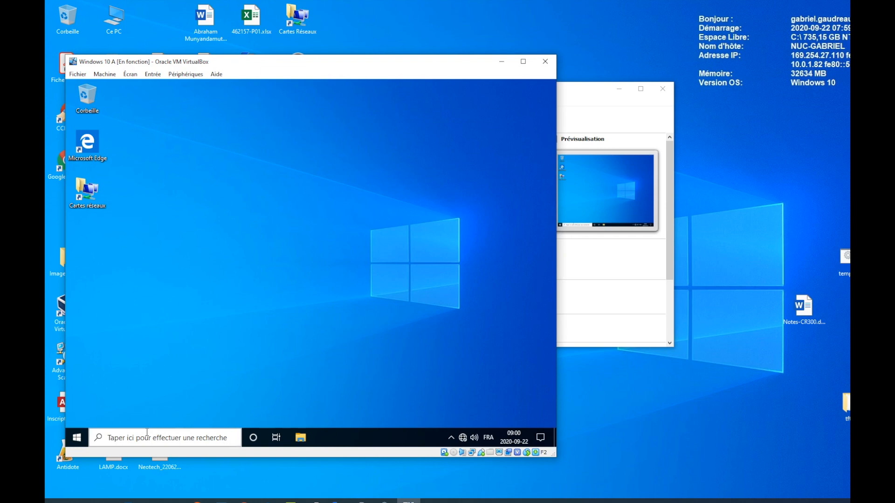
pyautogui.write('fireal')
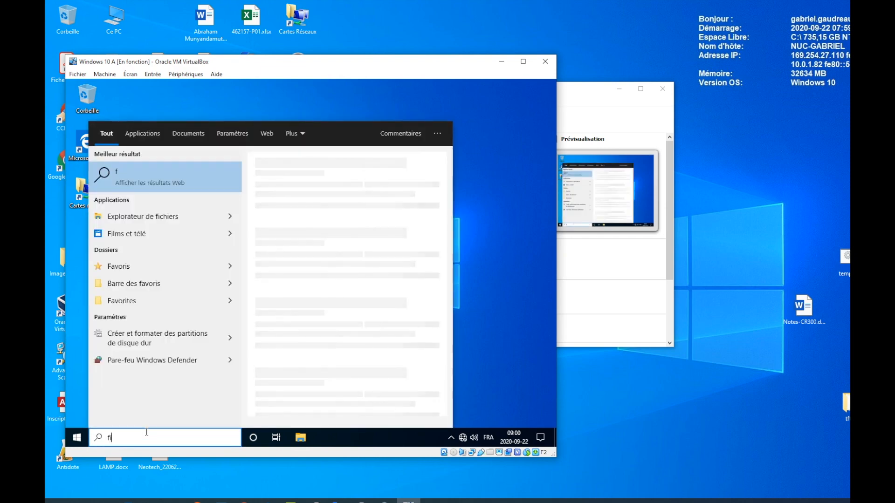
pyautogui.press('BackSpace')
pyautogui.press('BackSpace')
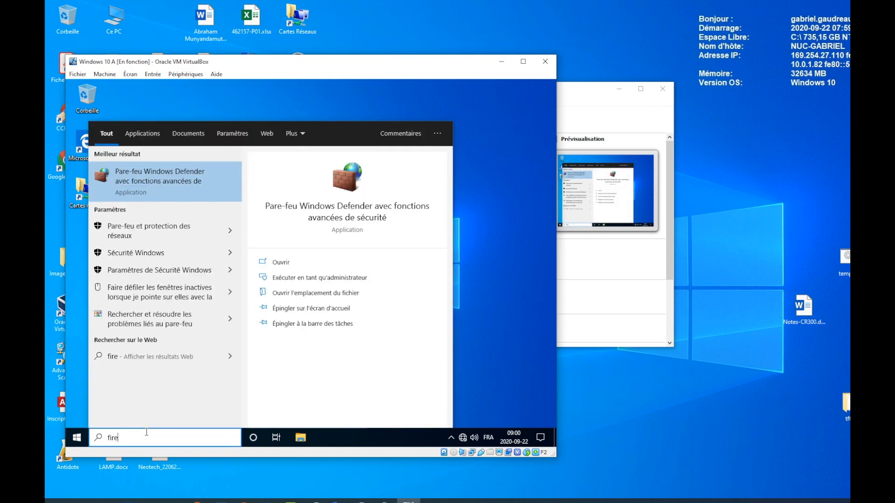
pyautogui.write('wall.cpl')
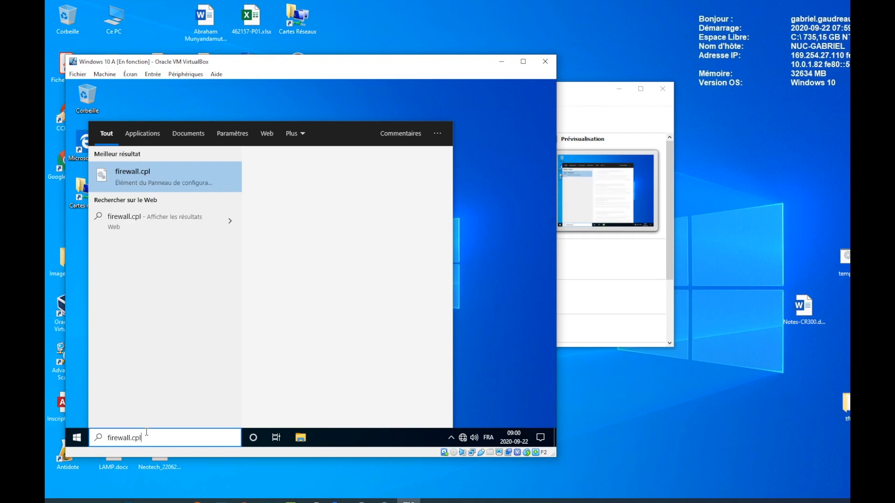
pyautogui.press('Return')
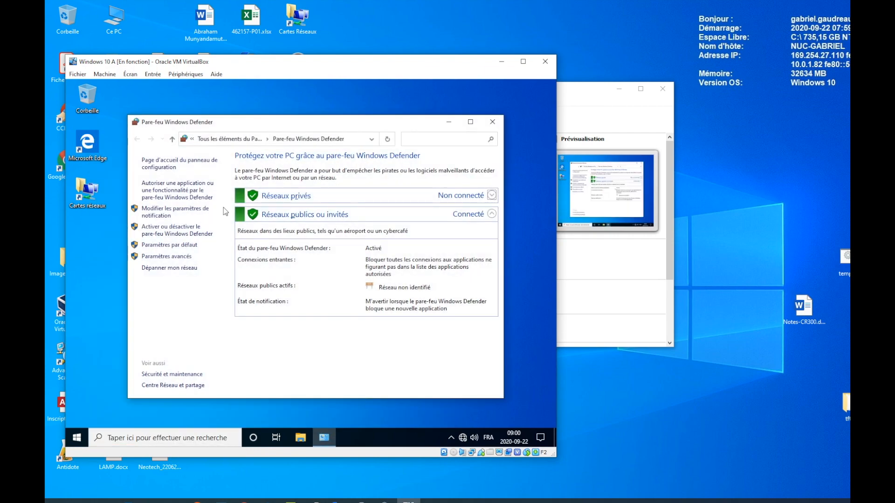
# Step: Disable the Windows Defender firewall for both private and public networks on Windows 10 A, and close its window
pyautogui.click(182, 235)
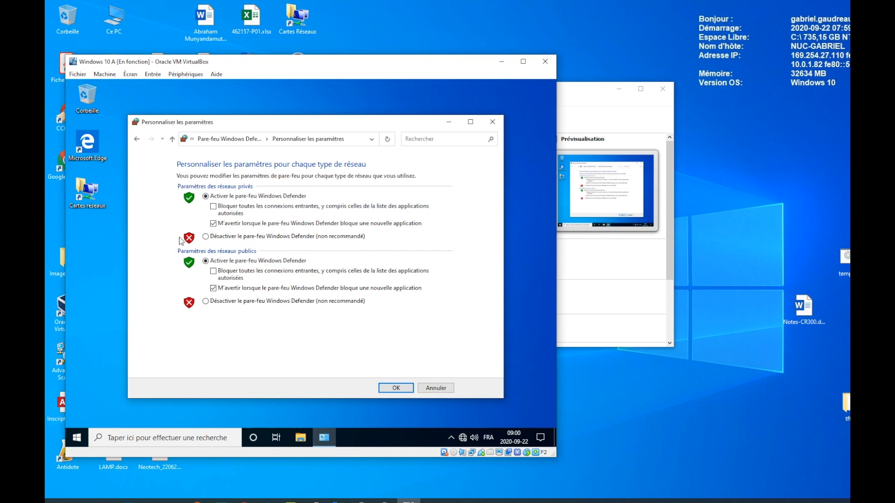
pyautogui.click(206, 236)
pyautogui.click(216, 303)
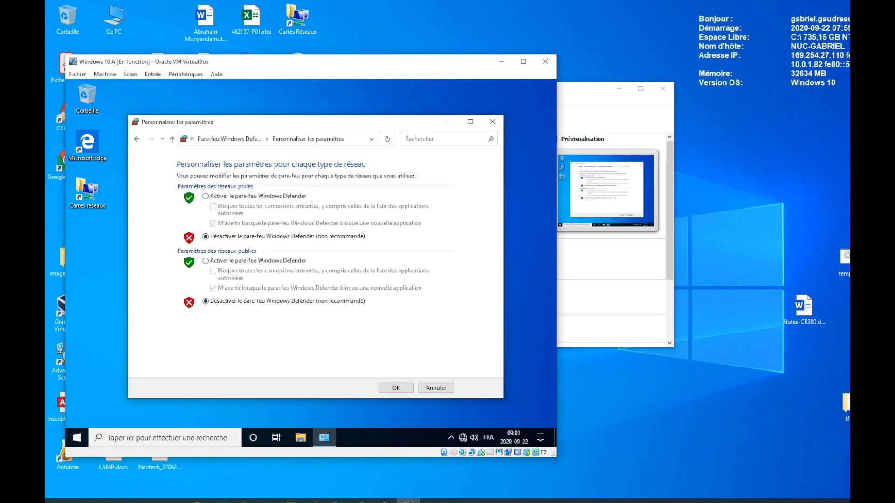
pyautogui.click(399, 386)
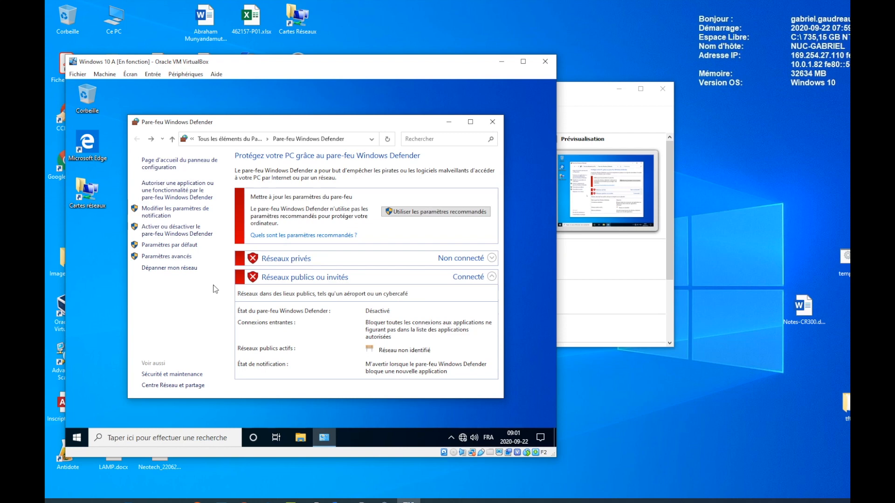
pyautogui.click(492, 123)
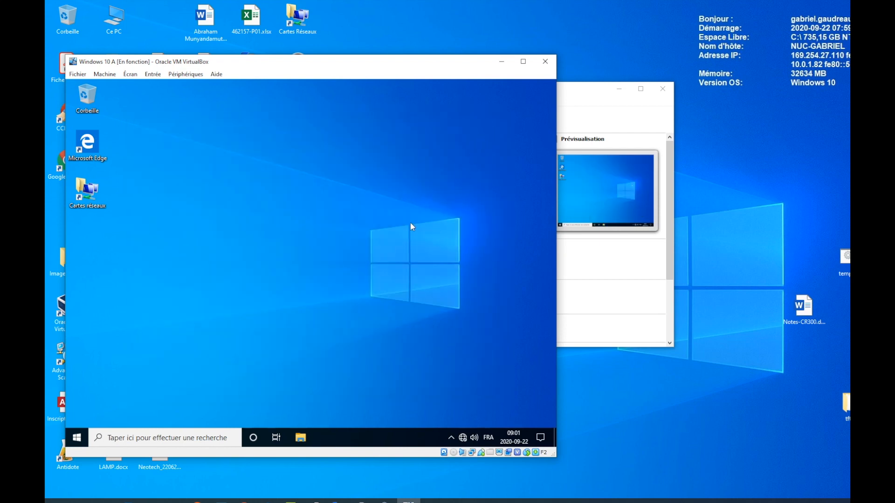
# Step: Start the Windows 10 B virtual machine from the VirtualBox machine manager and minimise the manager
pyautogui.click(589, 93)
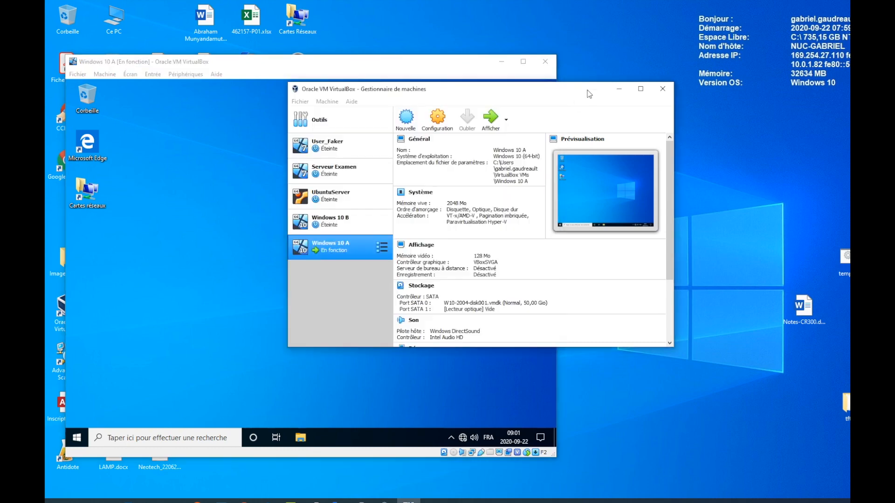
pyautogui.press('Up')
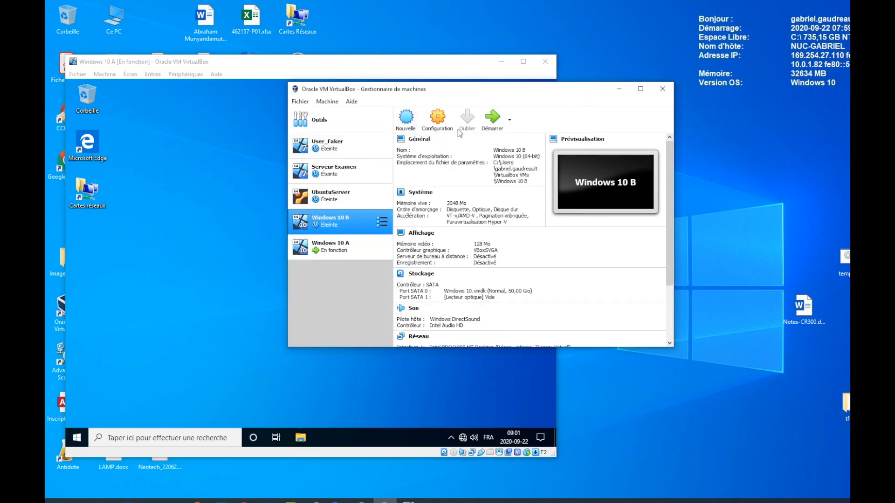
pyautogui.click(617, 92)
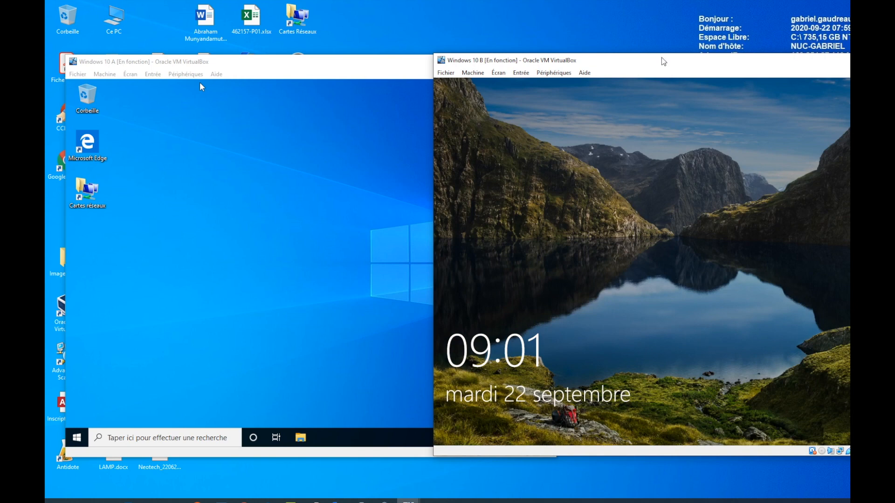
# Step: Unlock the Windows 10 B machine and sign in with the account password
pyautogui.press('space')
pyautogui.write('*******')
pyautogui.press('Return')
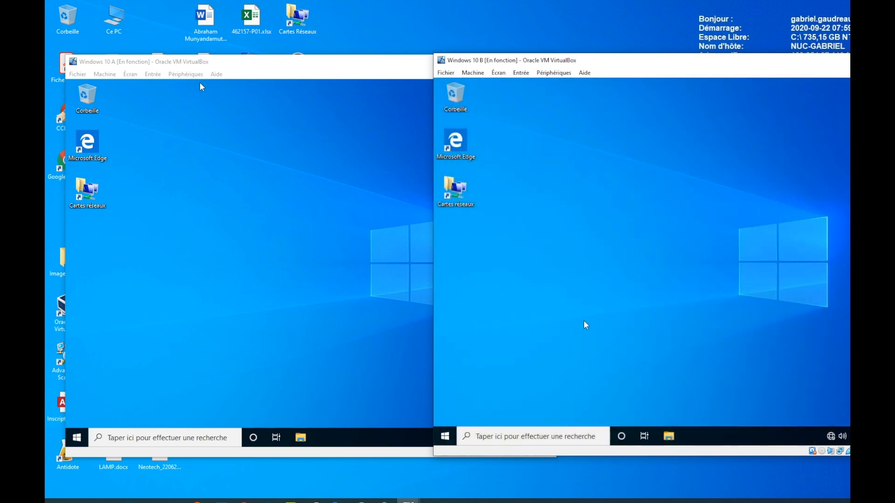
# Step: Open the IPv4 (TCP/IPv4) properties of the Ethernet adapter on Windows 10 B
pyautogui.doubleClick(460, 199)
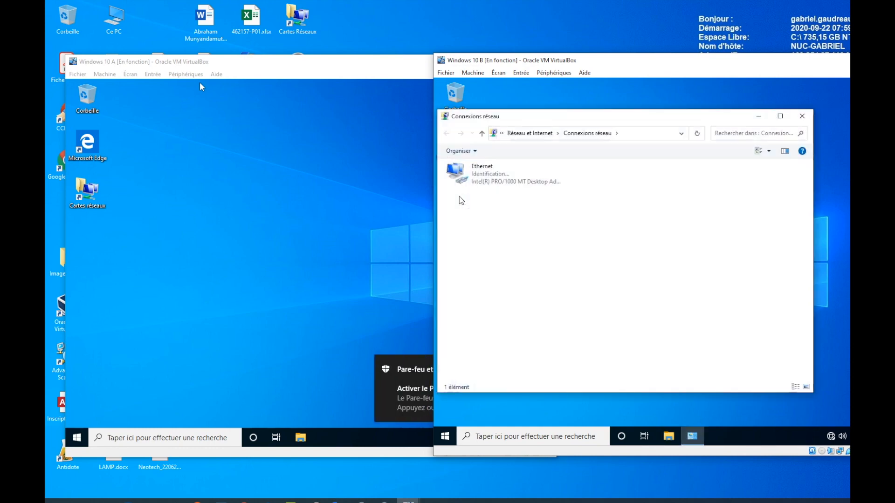
pyautogui.click(488, 178)
pyautogui.rightClick(488, 178)
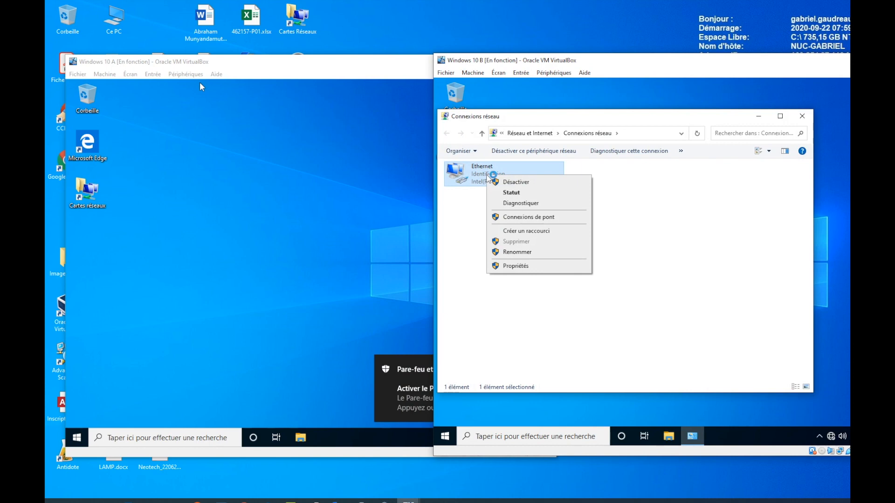
pyautogui.click(515, 266)
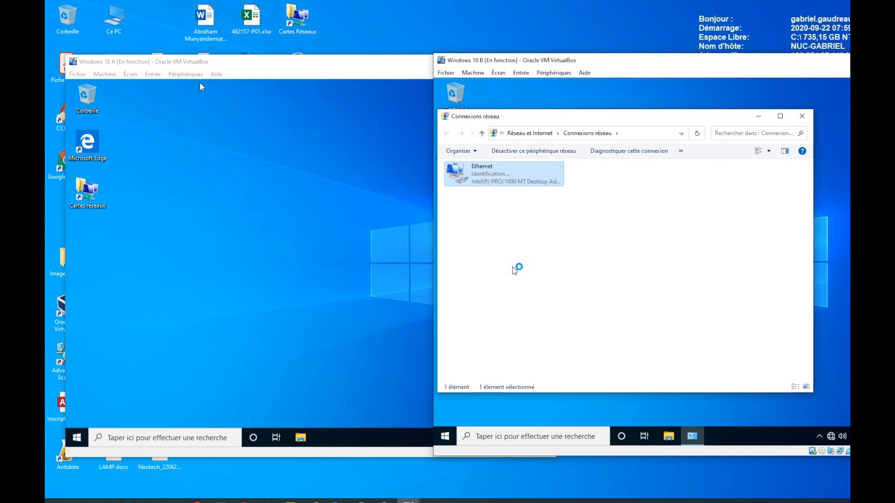
pyautogui.click(514, 261)
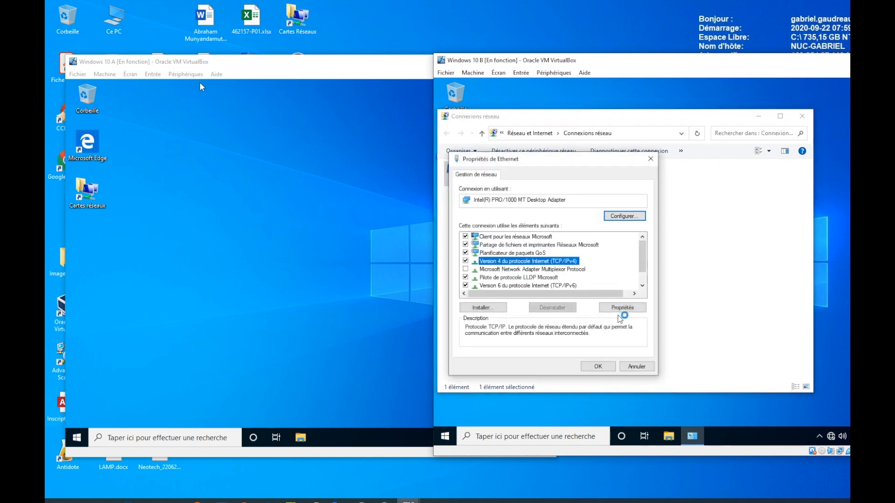
pyautogui.click(622, 308)
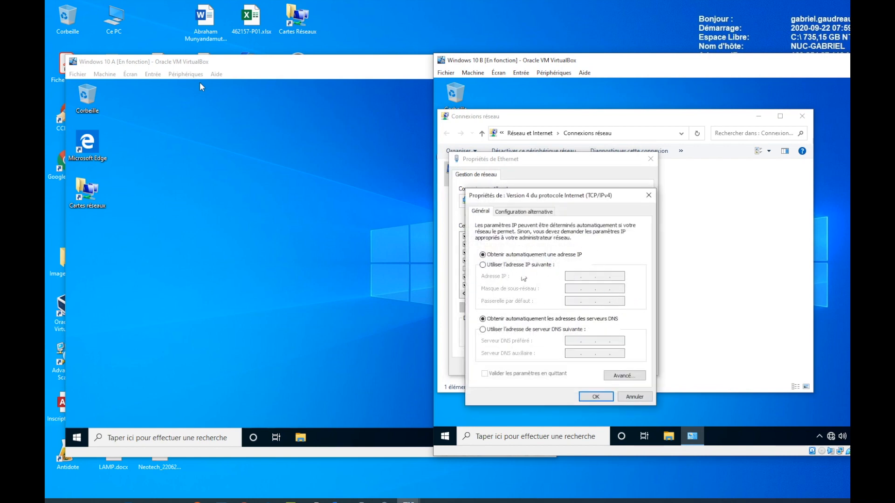
# Step: Assign Windows 10 B's adapter the static IP address 192.168.10.12 with the default subnet mask, and close the network windows
pyautogui.click(518, 264)
pyautogui.click(575, 275)
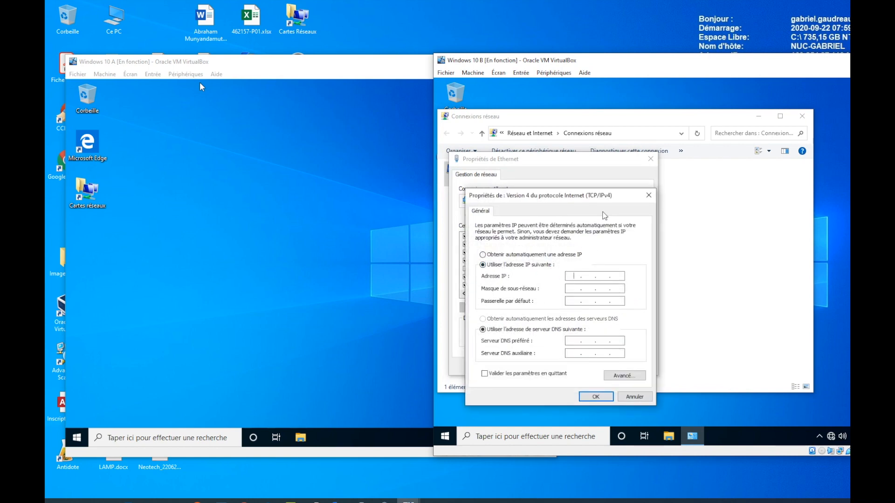
pyautogui.write('192 . 168 . 10 . 12')
pyautogui.press('Tab')
pyautogui.click(600, 396)
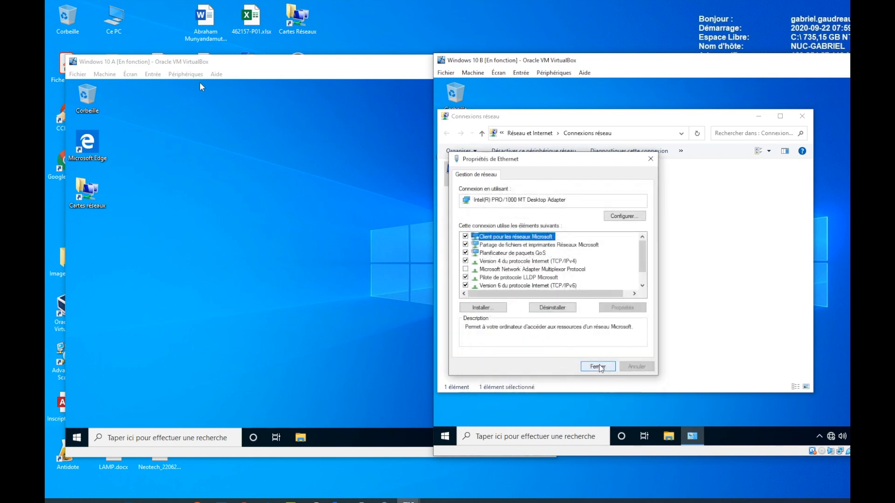
pyautogui.click(602, 367)
pyautogui.click(610, 363)
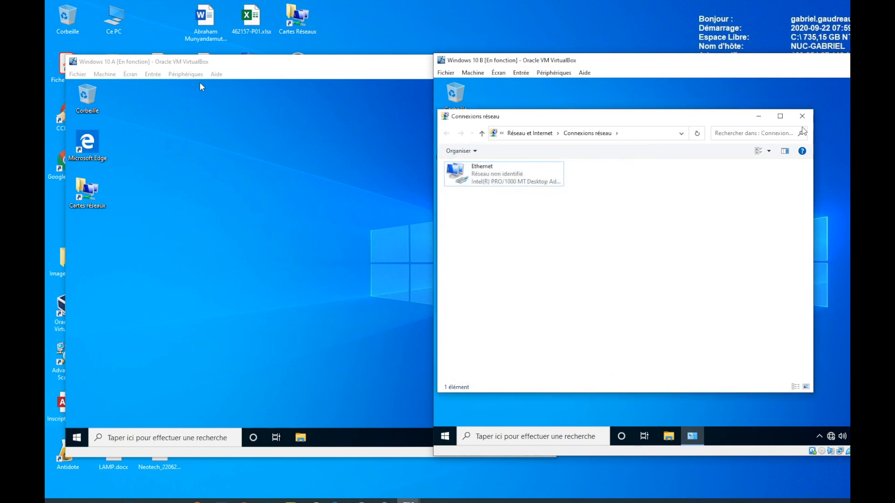
pyautogui.click(802, 118)
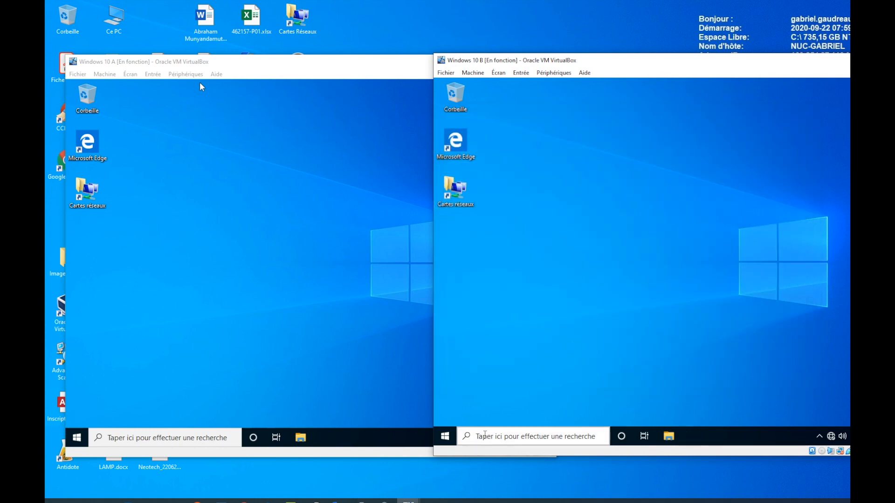
pyautogui.click(484, 435)
pyautogui.write('fir')
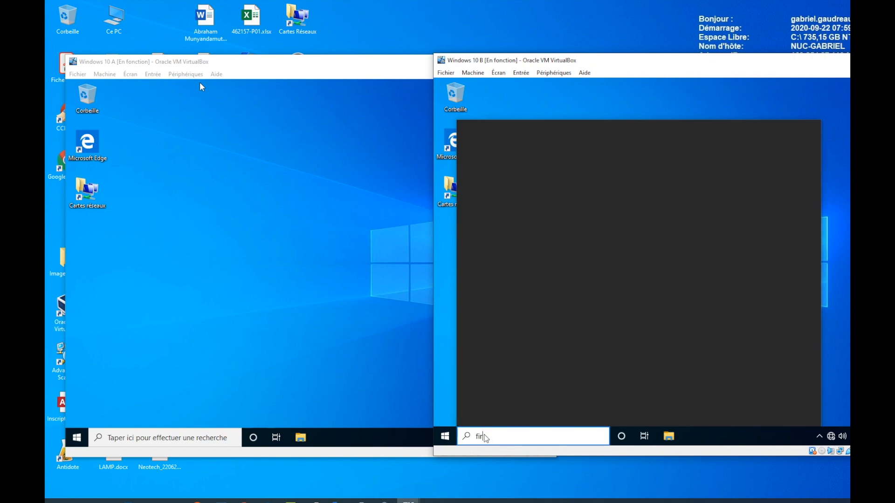
pyautogui.write('eal')
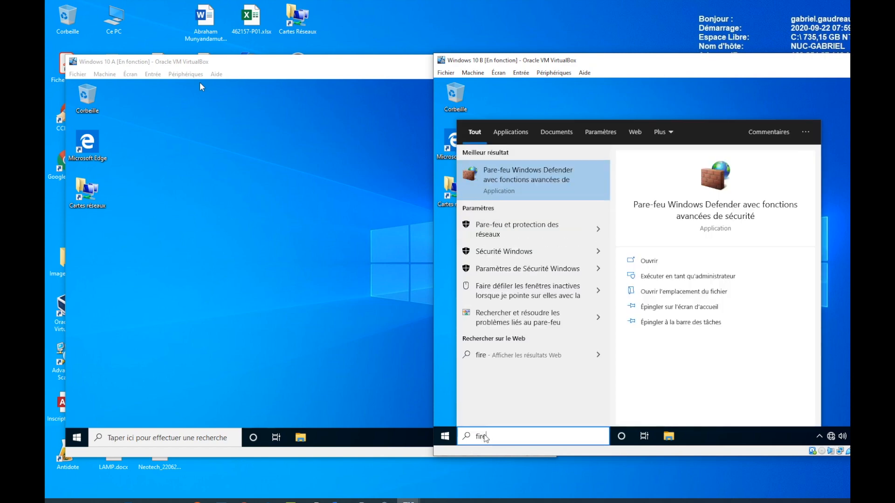
pyautogui.click(560, 196)
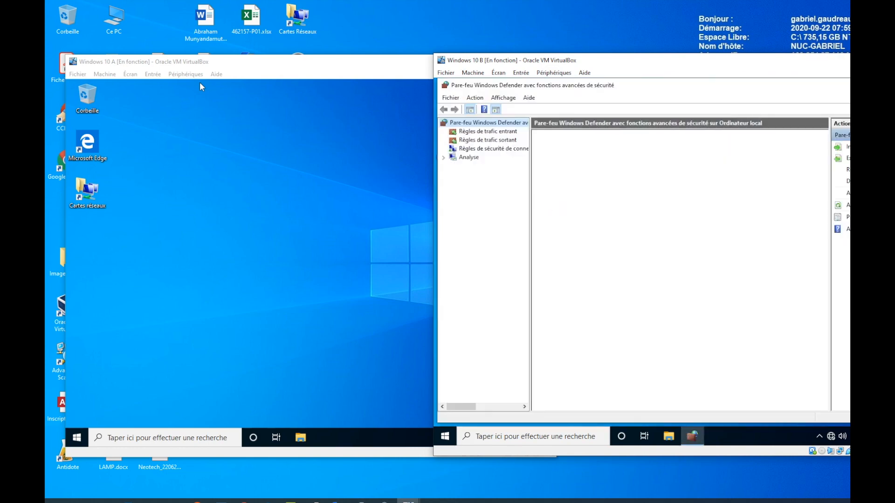
pyautogui.click(894, 86)
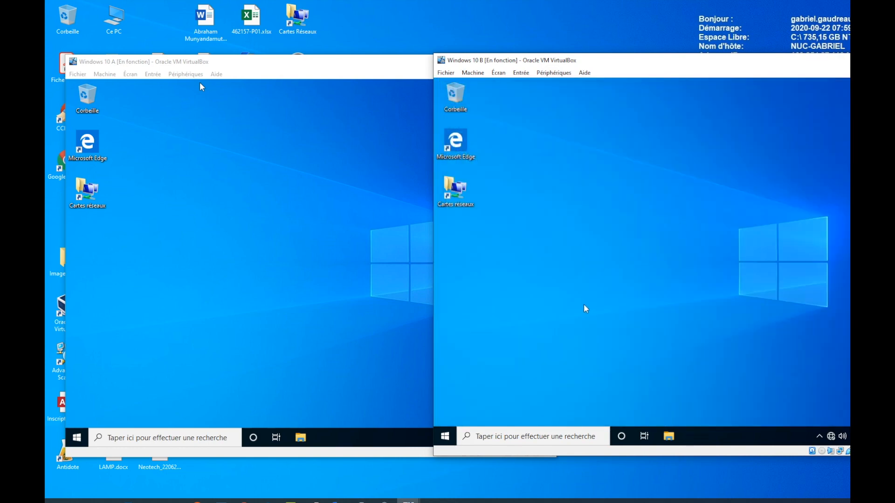
# Step: Open the Windows Defender Firewall settings on Windows 10 B by running firewall.cpl
pyautogui.click(512, 441)
pyautogui.write('fi')
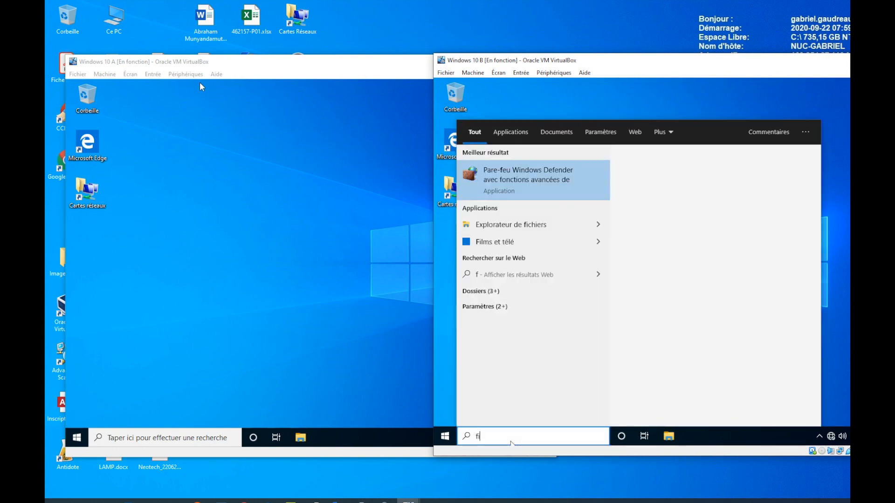
pyautogui.write('rewall.cpl')
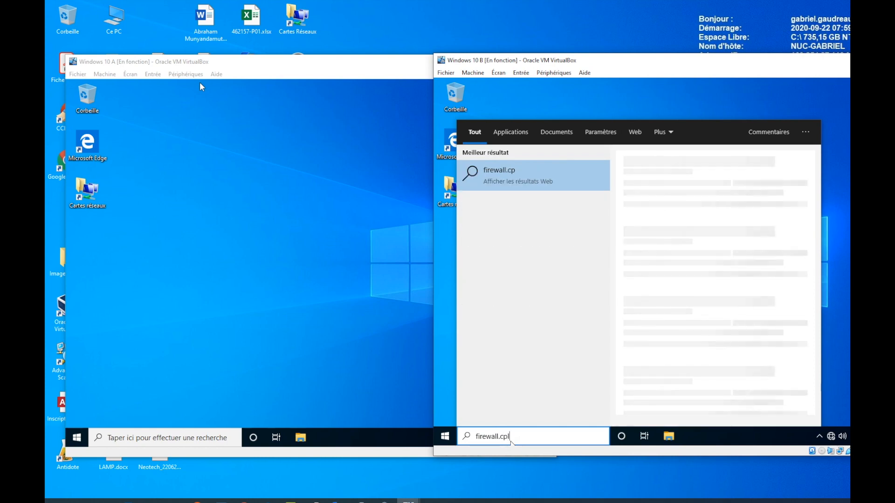
pyautogui.press('Return')
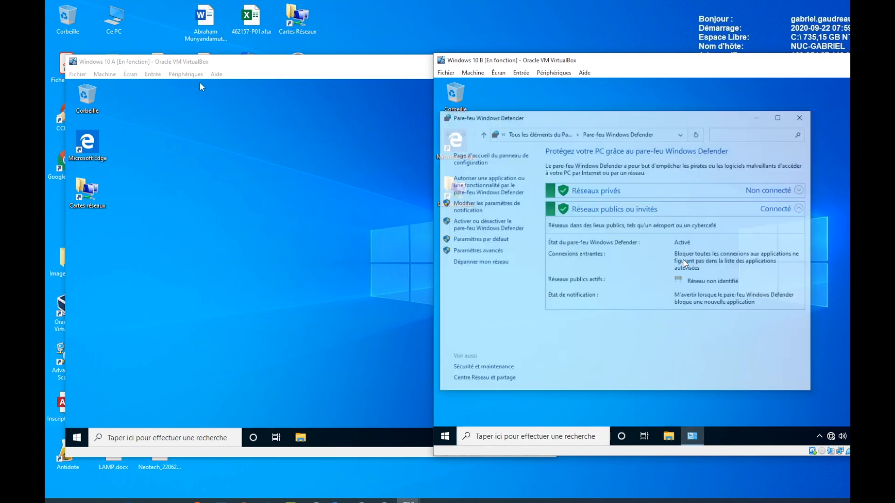
# Step: Turn off Windows Defender Firewall for both private and public networks on Windows 10 B, and close the firewall window
pyautogui.click(493, 226)
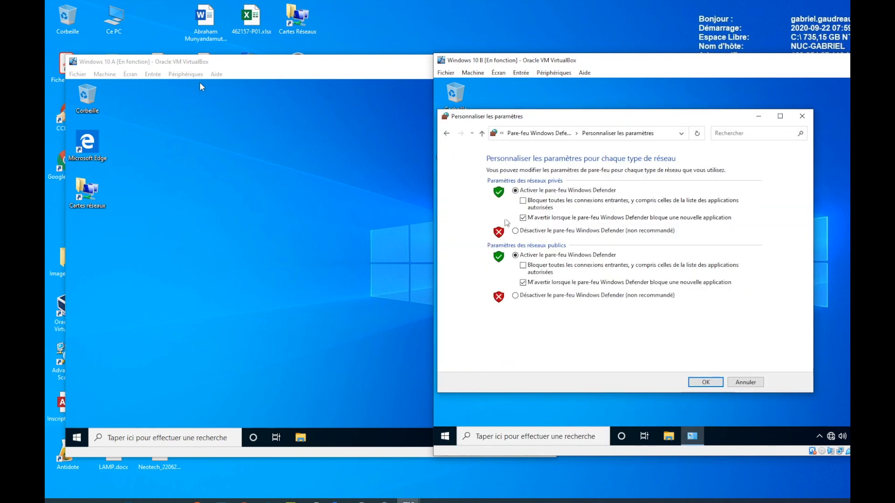
pyautogui.click(516, 231)
pyautogui.click(525, 297)
pyautogui.click(703, 385)
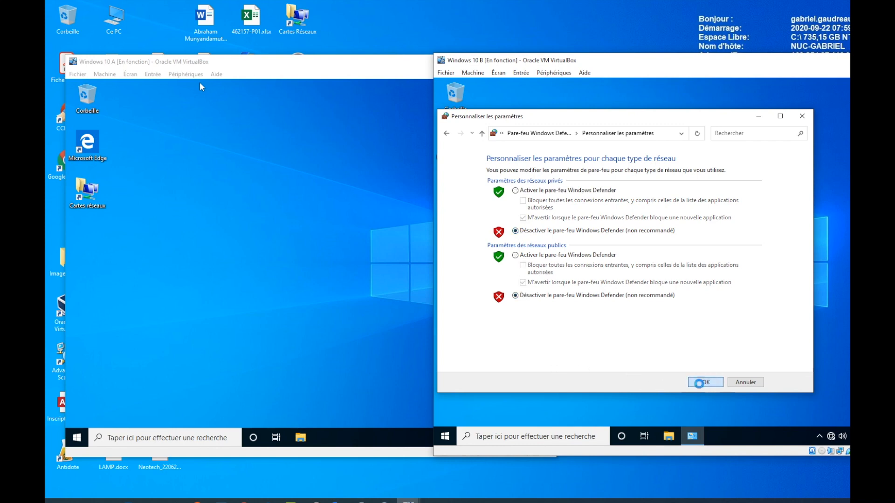
pyautogui.click(802, 116)
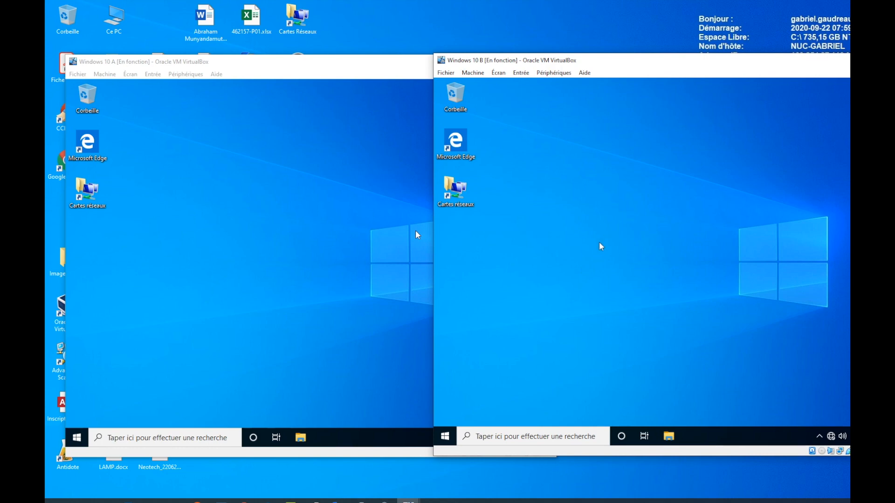
# Step: Open a Command Prompt on Windows 10 B
pyautogui.click(505, 433)
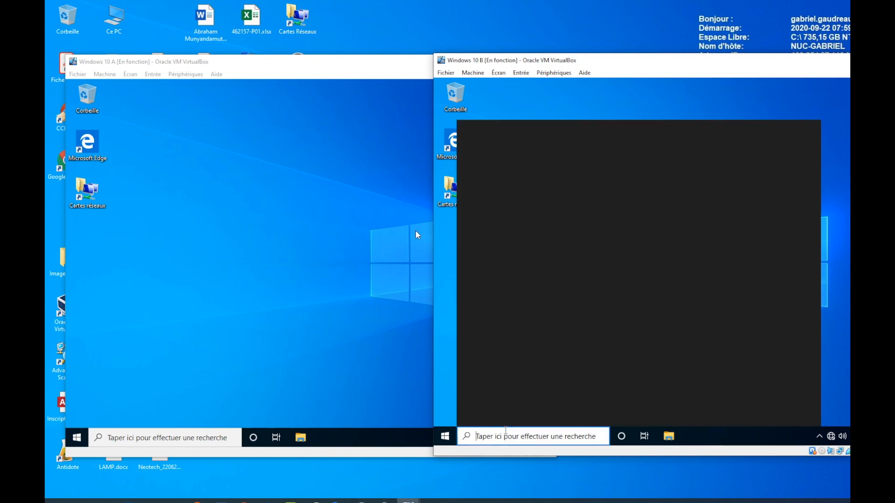
pyautogui.write('cmd')
pyautogui.press('Return')
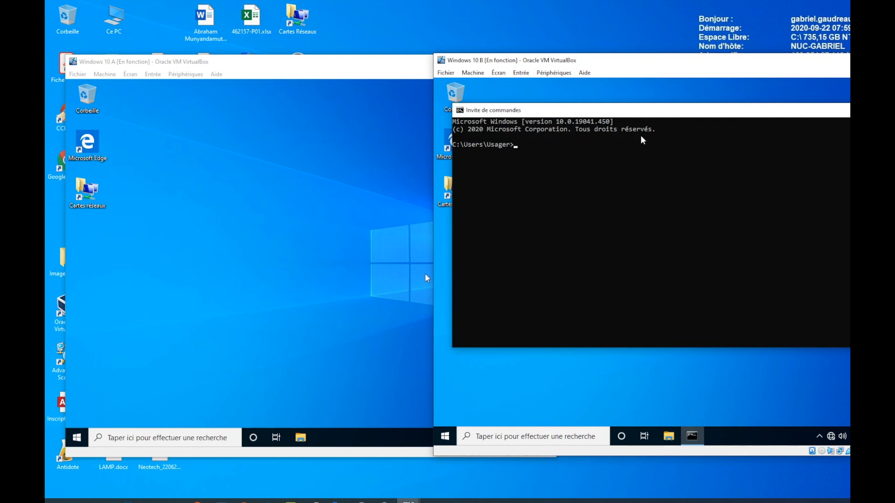
# Step: Ping 192.168.10.11 from Windows 10 B and examine the first reply's source address, byte size, time and TTL
pyautogui.write('ping')
pyautogui.write('192.168.100.')
pyautogui.press('BackSpace')
pyautogui.press('BackSpace')
pyautogui.write('.11')
pyautogui.press('Return')
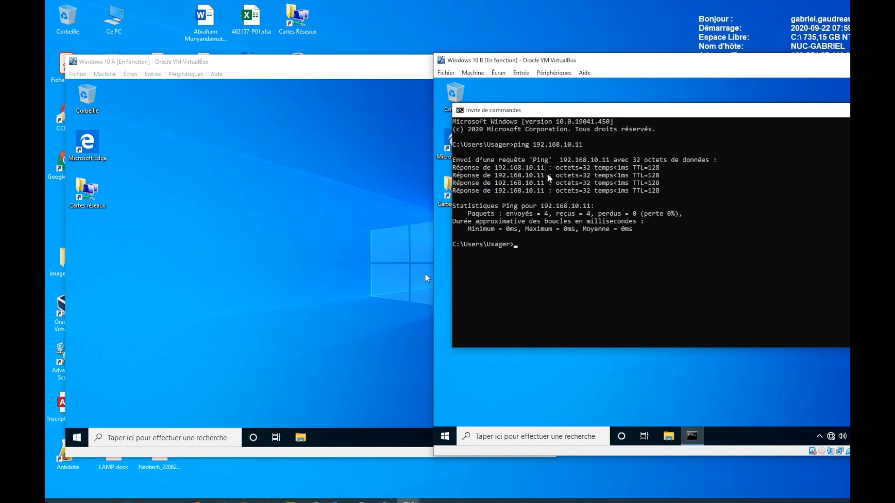
pyautogui.moveTo(548, 167); pyautogui.dragTo(456, 169)
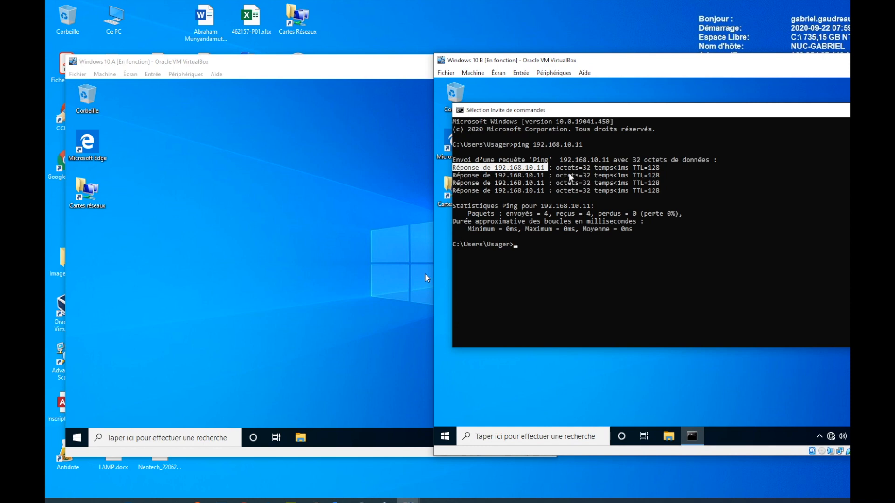
pyautogui.moveTo(584, 167); pyautogui.dragTo(589, 168)
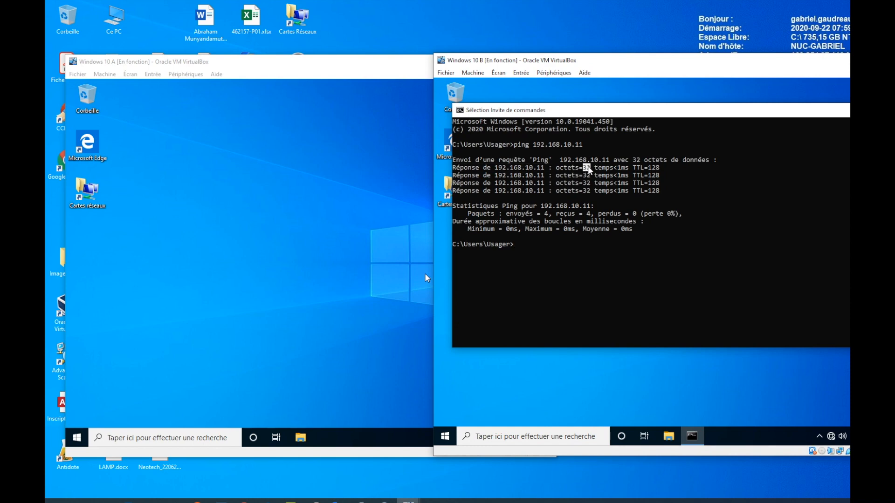
pyautogui.moveTo(618, 170); pyautogui.dragTo(625, 168)
pyautogui.moveTo(634, 167); pyautogui.dragTo(644, 171)
pyautogui.moveTo(649, 168); pyautogui.dragTo(660, 171)
# Step: Run ipconfig on Windows 10 B and examine the Ethernet adapter's IPv4 address, subnet mask and default gateway
pyautogui.write('ipconfig')
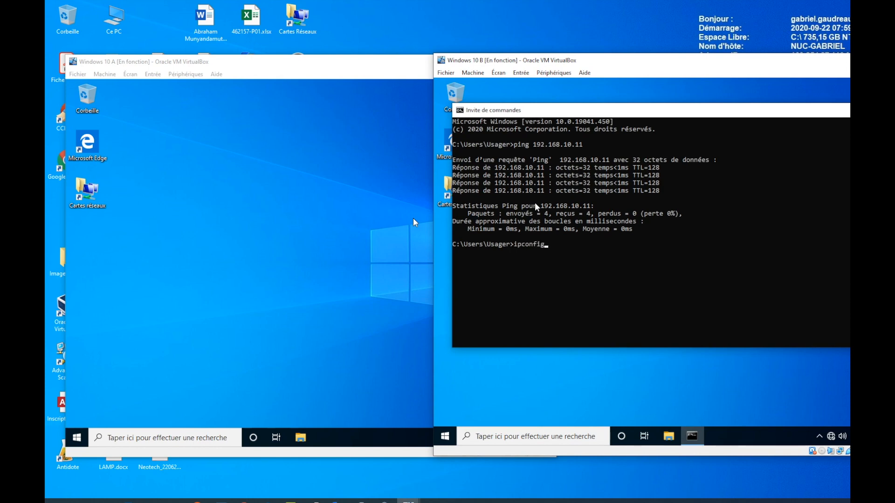
pyautogui.press('Return')
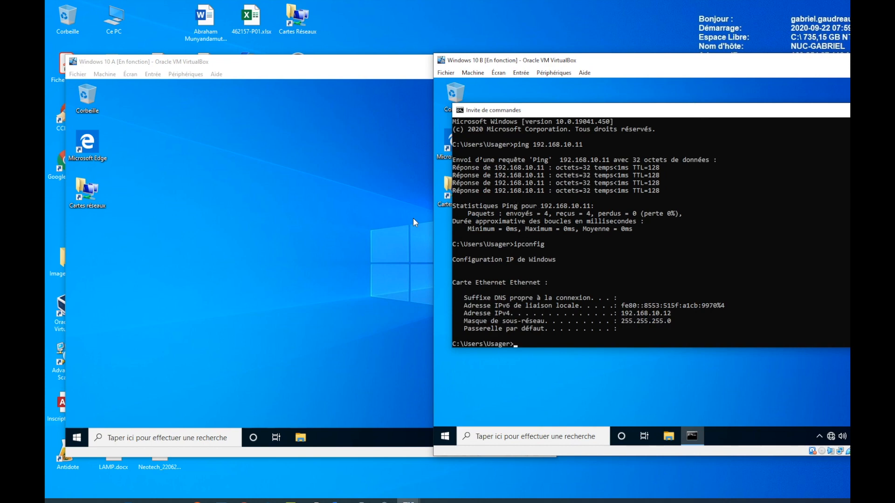
pyautogui.scroll(-2, 692, 297)
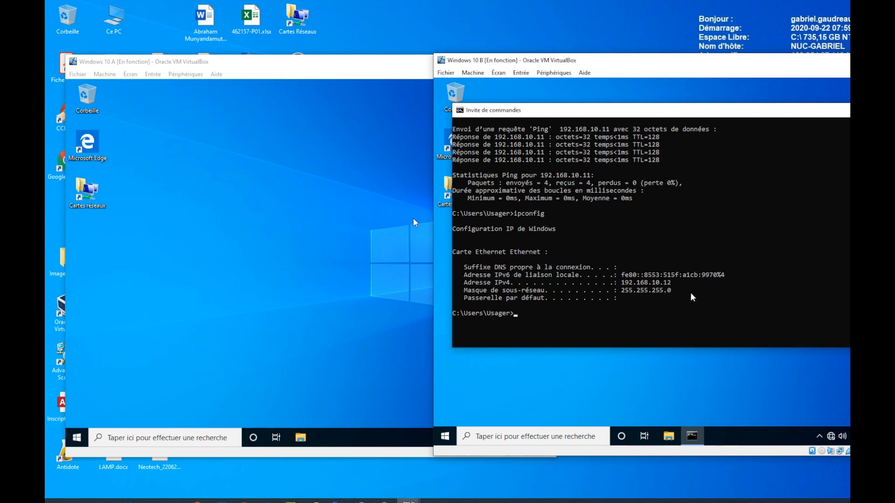
pyautogui.moveTo(675, 298); pyautogui.dragTo(450, 267)
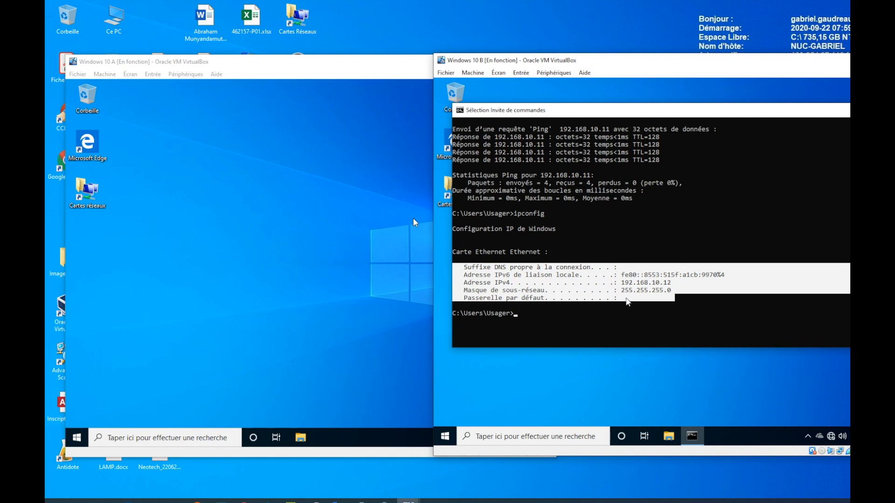
pyautogui.click(544, 283)
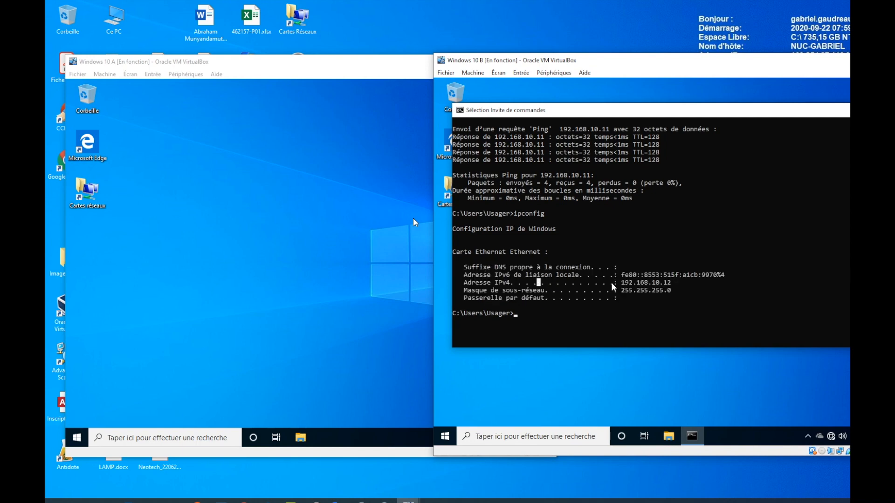
pyautogui.moveTo(622, 282); pyautogui.dragTo(679, 285)
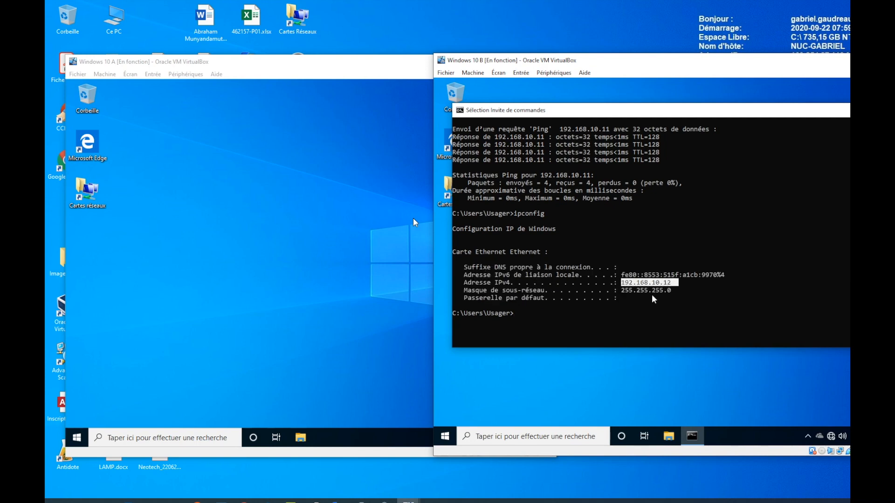
pyautogui.moveTo(626, 290); pyautogui.dragTo(679, 299)
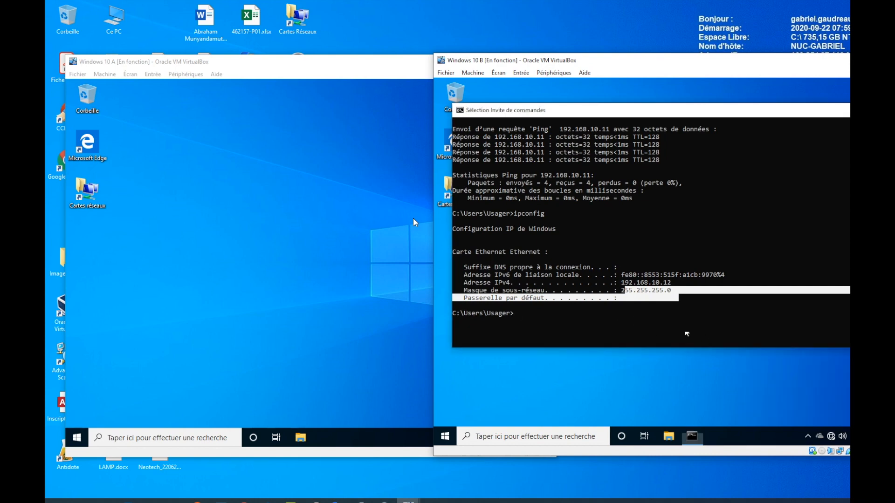
pyautogui.click(578, 326)
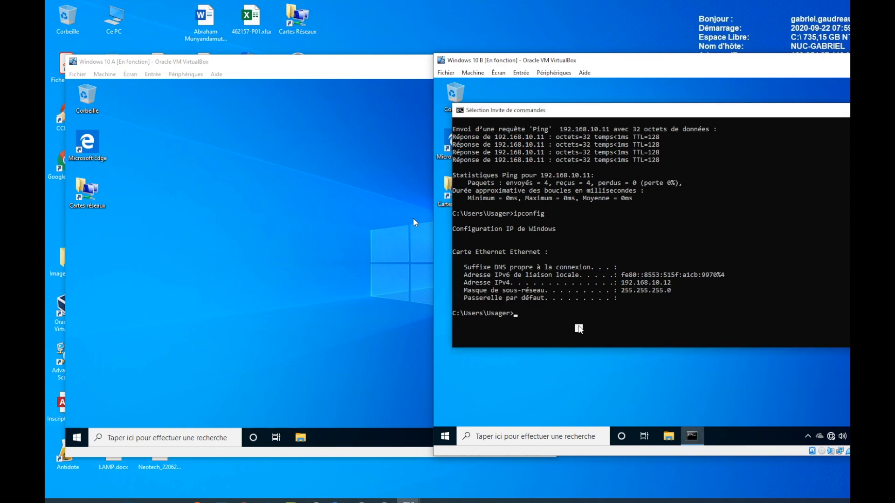
# Step: Run ipconfig /all on Windows 10 B and examine the Ethernet adapter's DHCP status and physical address
pyautogui.click(515, 314)
pyautogui.press('Up')
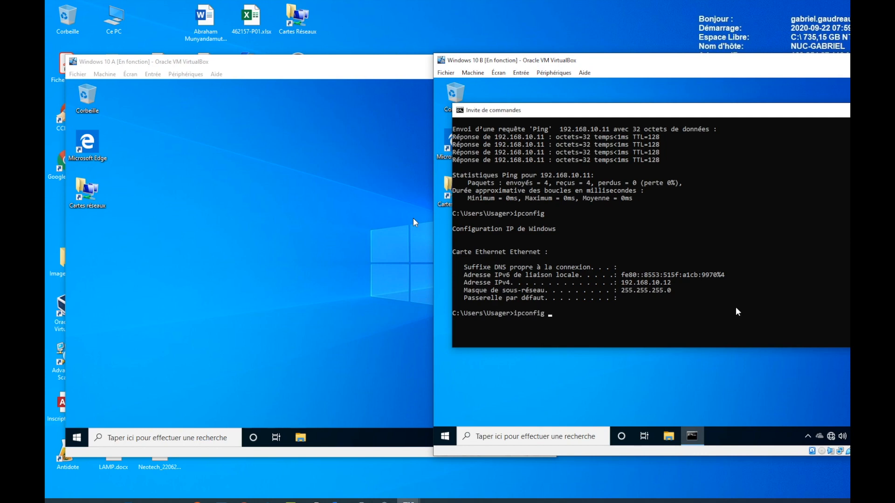
pyautogui.write('/all')
pyautogui.press('Return')
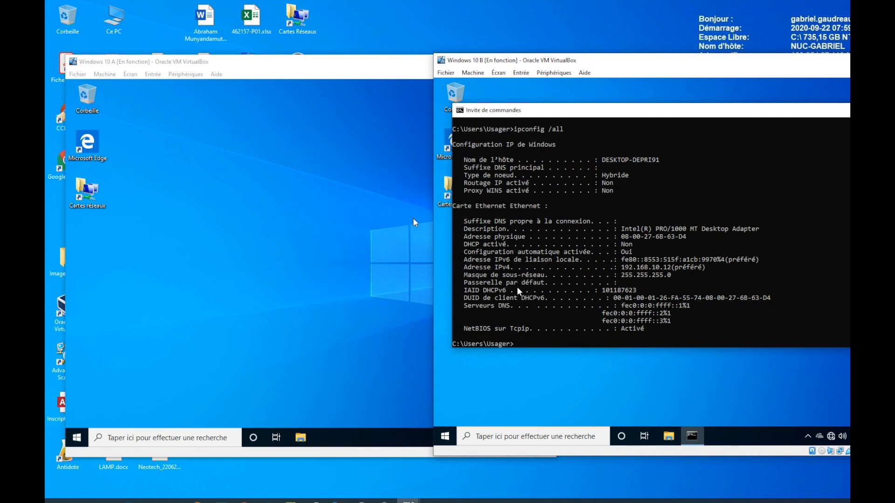
pyautogui.click(494, 306)
pyautogui.moveTo(468, 244); pyautogui.dragTo(513, 244)
pyautogui.moveTo(600, 249); pyautogui.dragTo(626, 245)
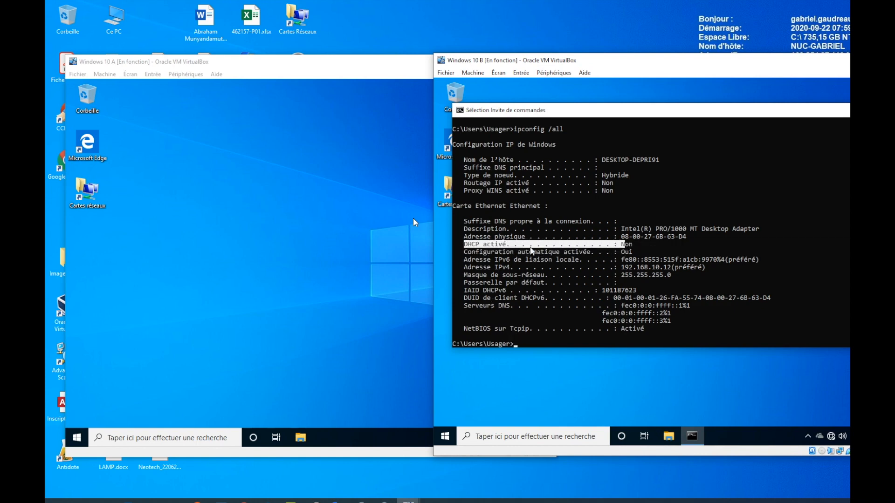
pyautogui.click(470, 235)
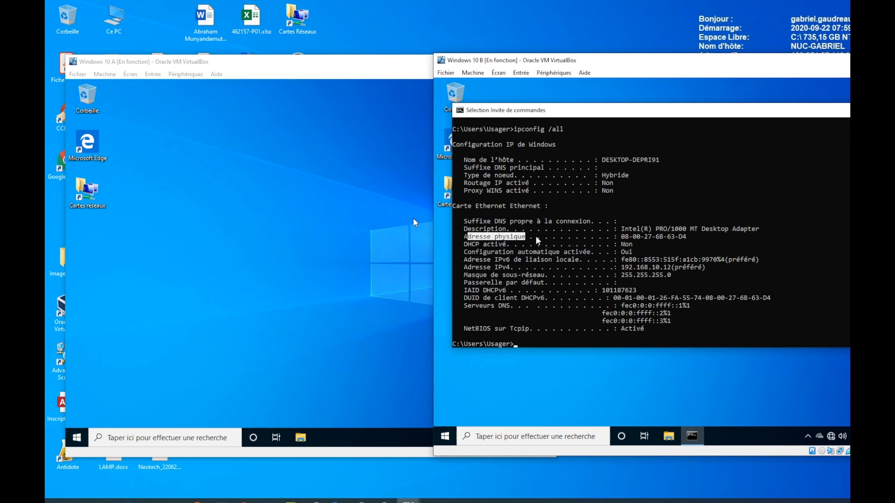
pyautogui.moveTo(536, 236); pyautogui.dragTo(618, 238)
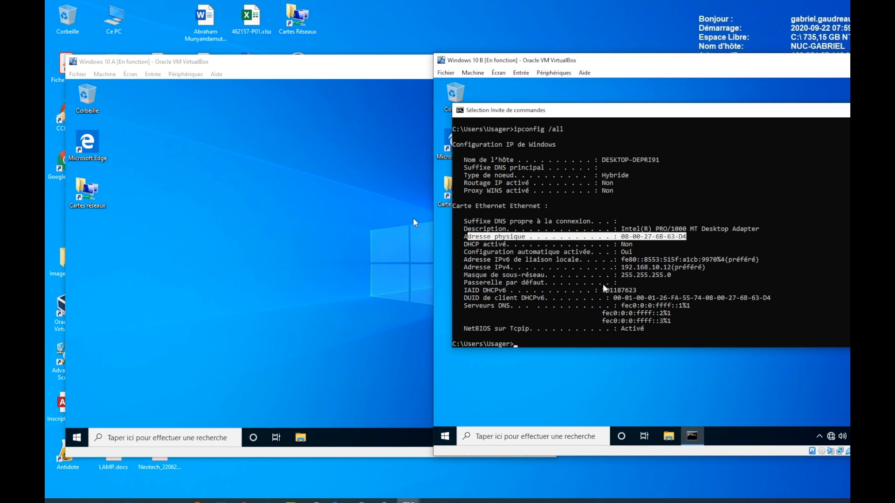
pyautogui.press('Up')
pyautogui.press('BackSpace')
pyautogui.press('BackSpace')
pyautogui.press('BackSpace')
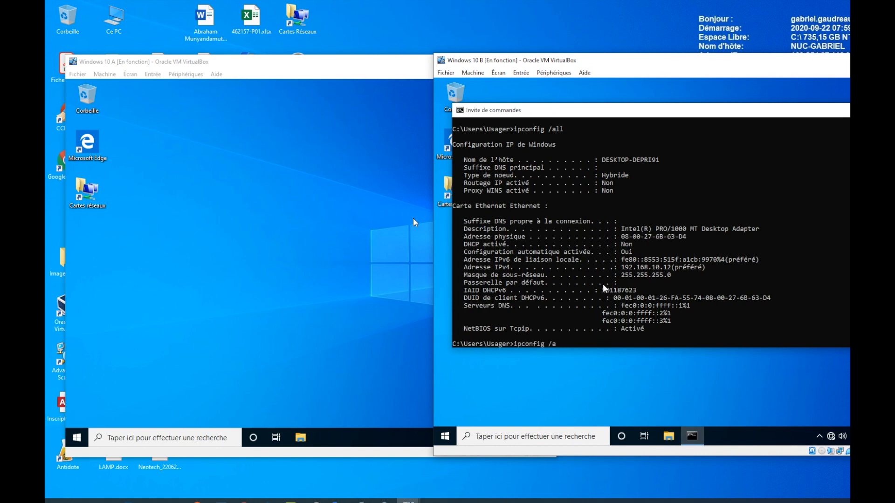
pyautogui.write('release')
pyautogui.press('BackSpace')
pyautogui.press('BackSpace')
pyautogui.press('BackSpace')
pyautogui.press('BackSpace')
pyautogui.press('BackSpace')
pyautogui.write('new')
pyautogui.press('BackSpace')
pyautogui.press('BackSpace')
pyautogui.press('BackSpace')
pyautogui.press('BackSpace')
pyautogui.press('BackSpace')
pyautogui.press('BackSpace')
pyautogui.press('BackSpace')
pyautogui.press('BackSpace')
pyautogui.press('BackSpace')
pyautogui.press('BackSpace')
pyautogui.press('BackSpace')
pyautogui.press('BackSpace')
pyautogui.press('BackSpace')
pyautogui.press('BackSpace')
pyautogui.press('BackSpace')
# Step: Trace the route from Windows 10 B to 192.168.10.11 with tracert and examine the listed hop
pyautogui.write('tracert 192.168.10.11')
pyautogui.press('Return')
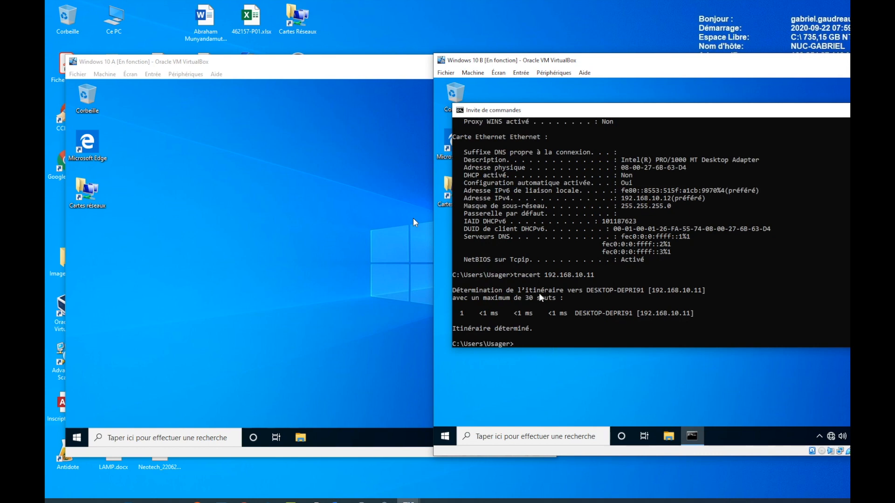
pyautogui.moveTo(704, 314); pyautogui.dragTo(455, 315)
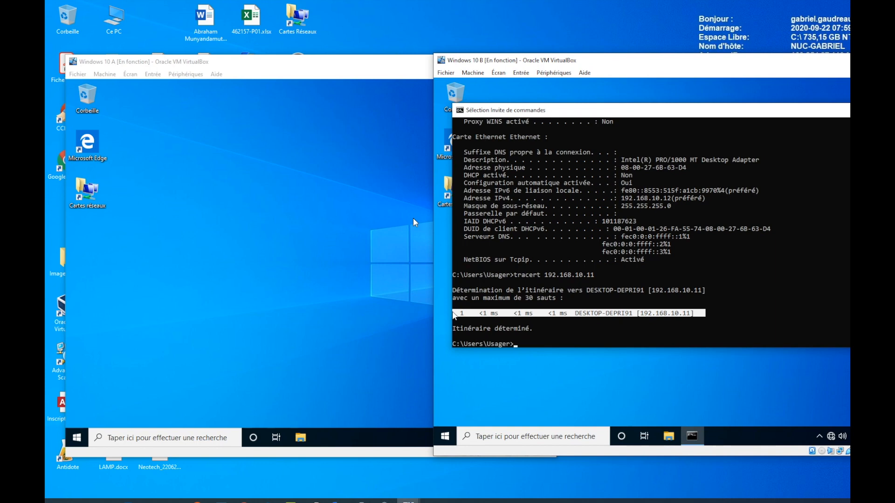